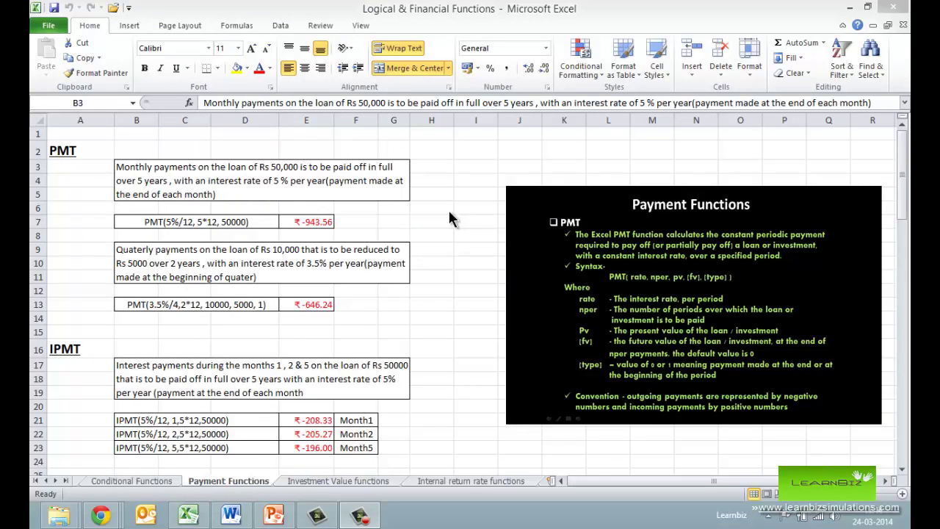
Check the PMT result's formula, then scroll to the IPMT examples and select the description in B17.
{"action": "key", "text": "alt+Tab"}
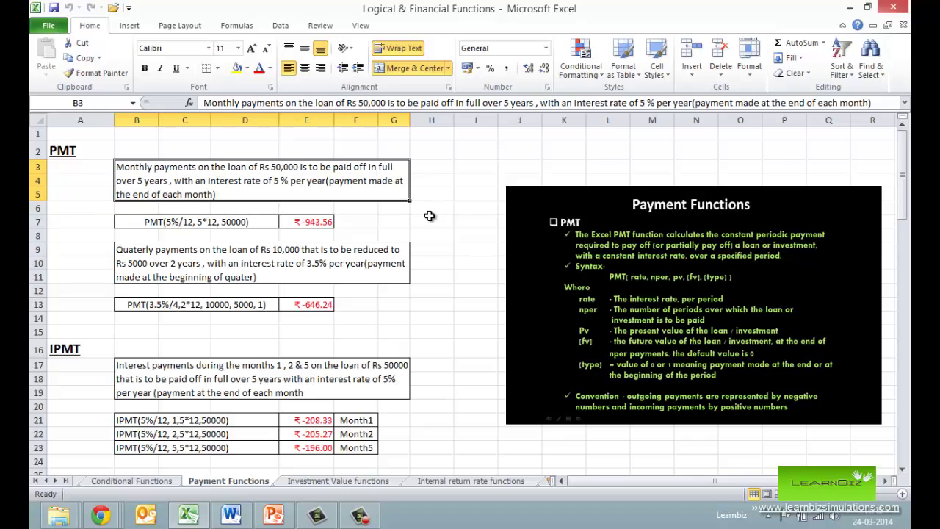
{"action": "left_click", "coordinate": [301, 223]}
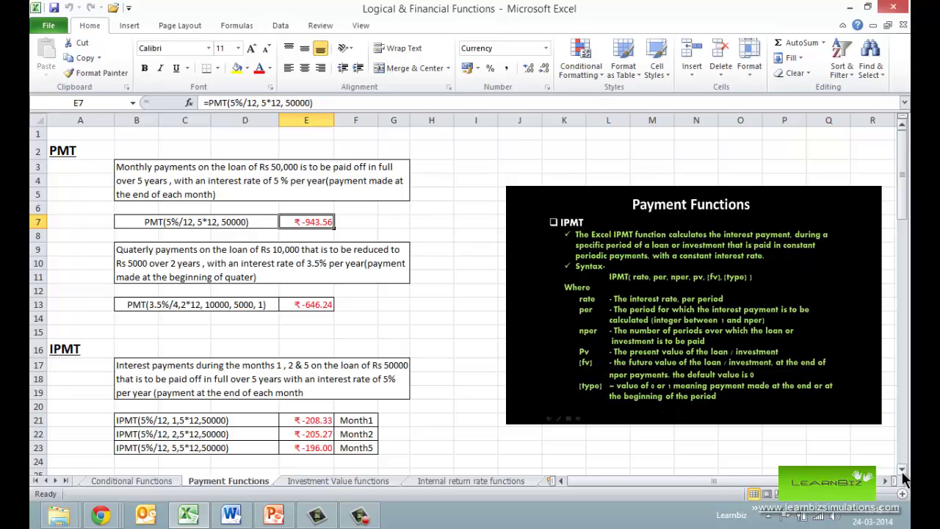
{"action": "left_click", "coordinate": [902, 470]}
{"action": "left_click", "coordinate": [903, 470]}
{"action": "left_click", "coordinate": [903, 470]}
{"action": "left_click", "coordinate": [902, 470]}
{"action": "left_click", "coordinate": [902, 470]}
{"action": "left_click", "coordinate": [903, 470]}
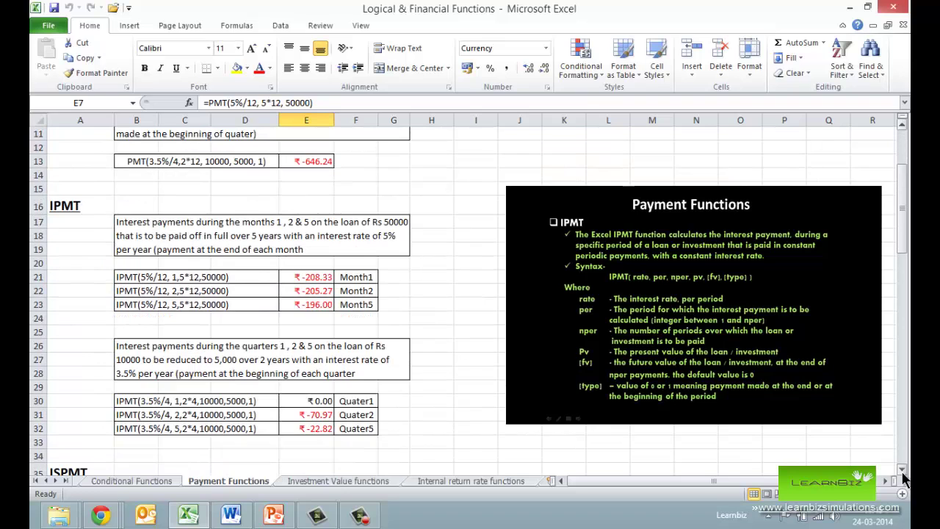
{"action": "left_click", "coordinate": [903, 469]}
{"action": "left_click", "coordinate": [902, 470]}
{"action": "left_click", "coordinate": [903, 470]}
{"action": "left_click", "coordinate": [903, 470]}
{"action": "left_click", "coordinate": [902, 469]}
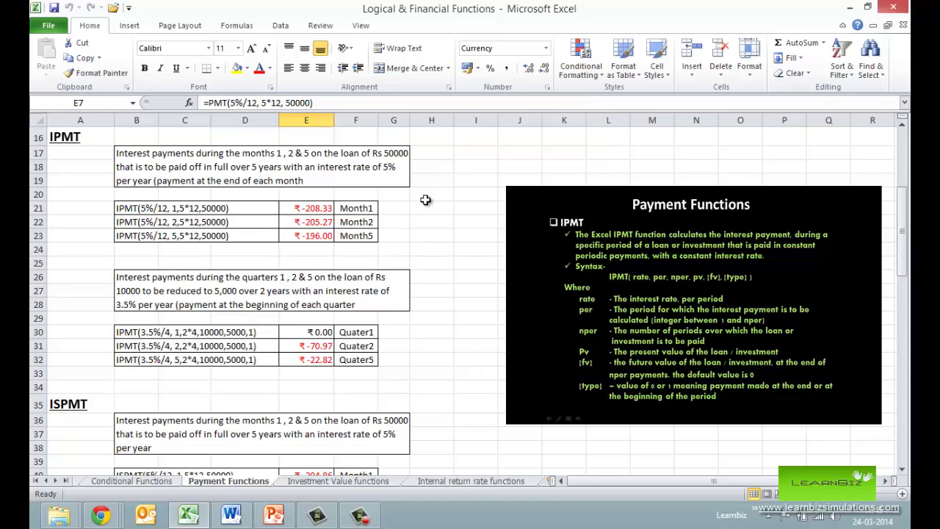
{"action": "left_click", "coordinate": [384, 179]}
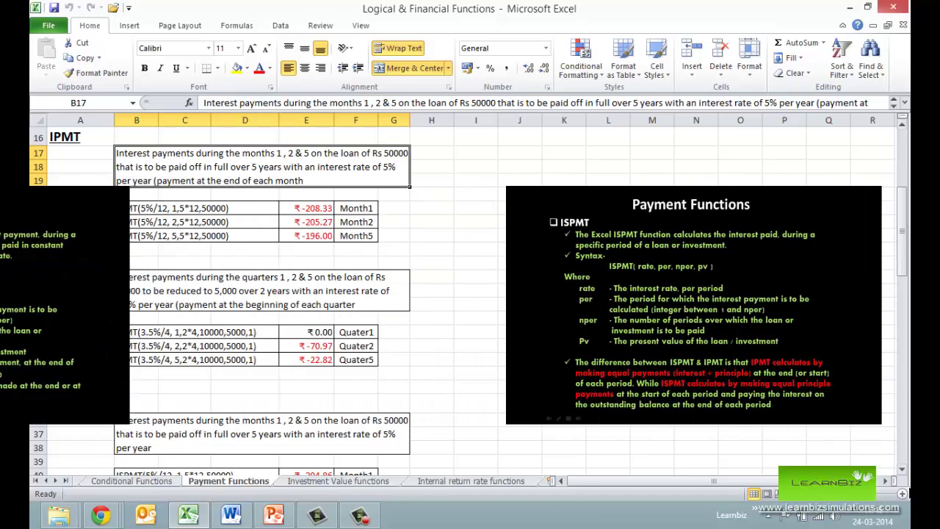
Scroll down to the ISPMT examples and select the loan description in B36.
{"action": "left_click", "coordinate": [902, 470]}
{"action": "left_click", "coordinate": [902, 469]}
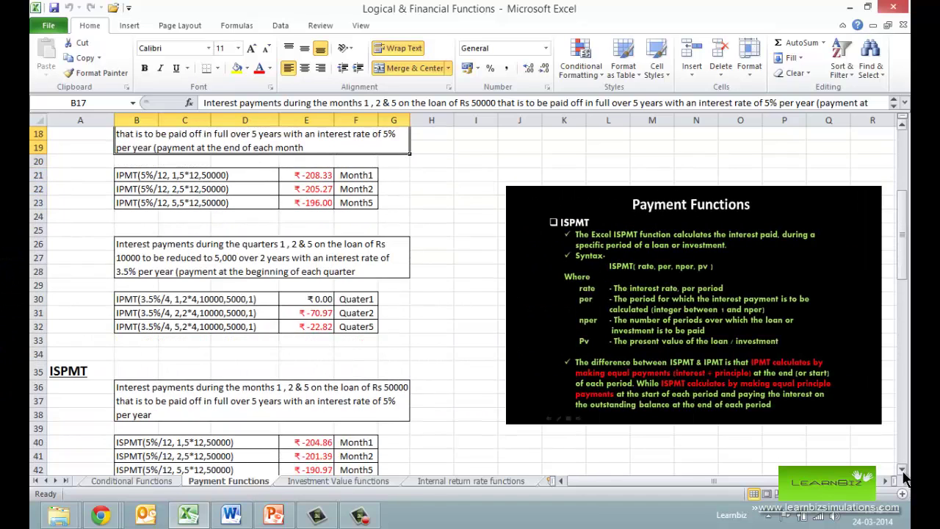
{"action": "left_click", "coordinate": [902, 470]}
{"action": "left_click", "coordinate": [902, 469]}
{"action": "left_click", "coordinate": [902, 469]}
{"action": "left_click", "coordinate": [902, 469]}
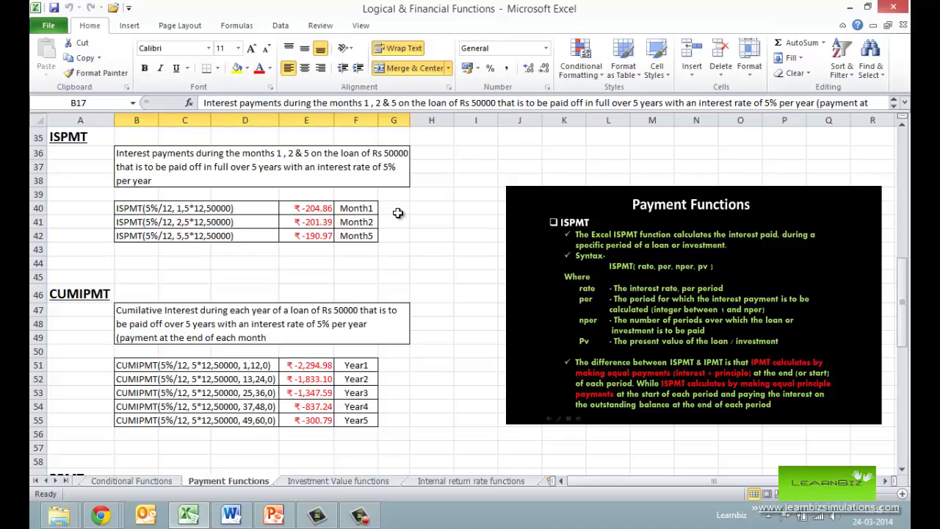
{"action": "left_click", "coordinate": [364, 184]}
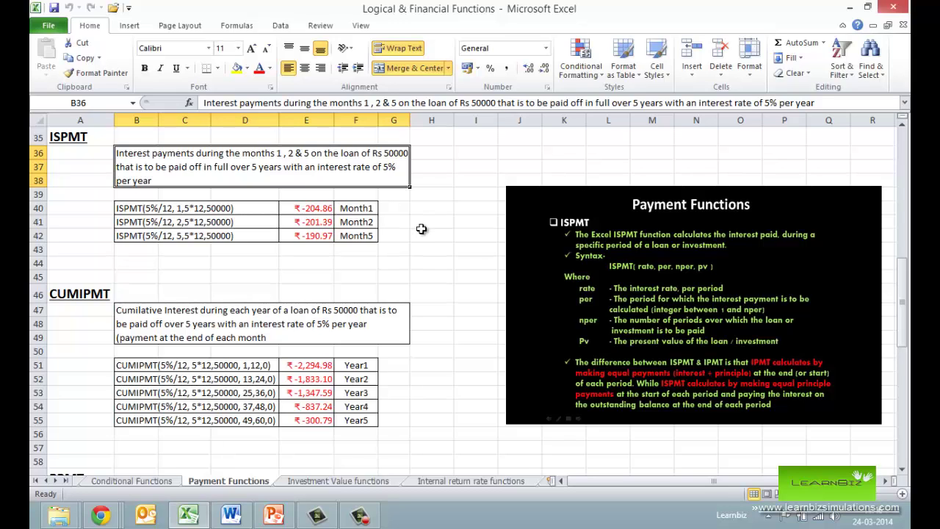
Compare the Month1 IPMT and ISPMT formulas in E21 and E40.
{"action": "scroll", "coordinate": [423, 236], "scroll_direction": "up", "scroll_amount": 2}
{"action": "scroll", "coordinate": [423, 237], "scroll_direction": "up", "scroll_amount": 1}
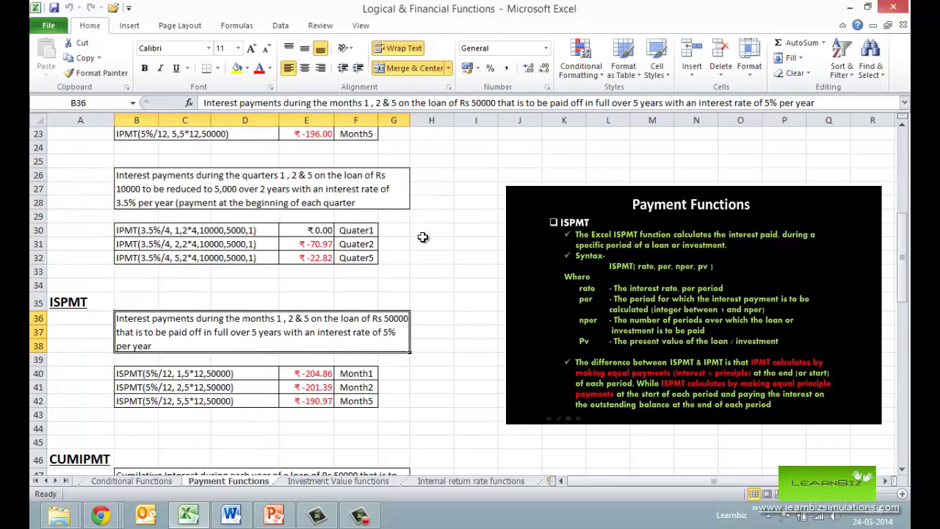
{"action": "scroll", "coordinate": [423, 236], "scroll_direction": "up", "scroll_amount": 3}
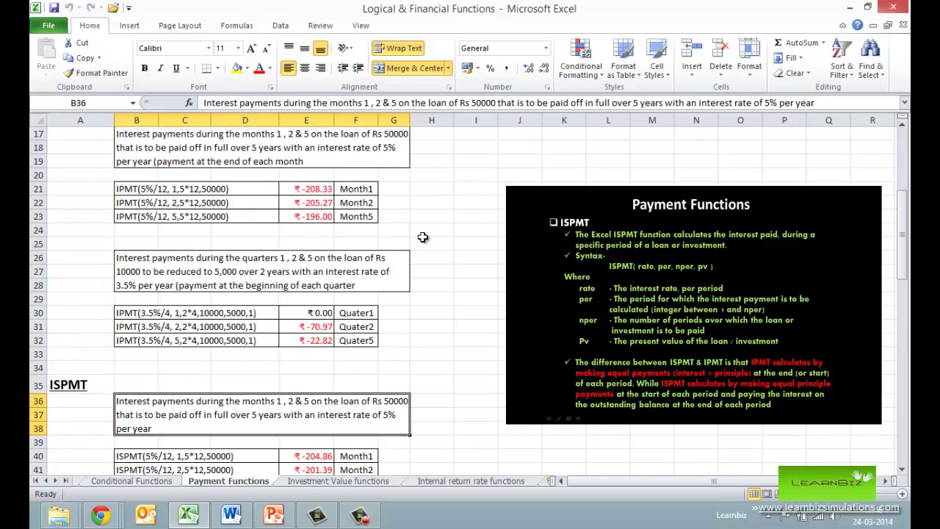
{"action": "left_click", "coordinate": [317, 184]}
{"action": "left_click", "coordinate": [332, 452]}
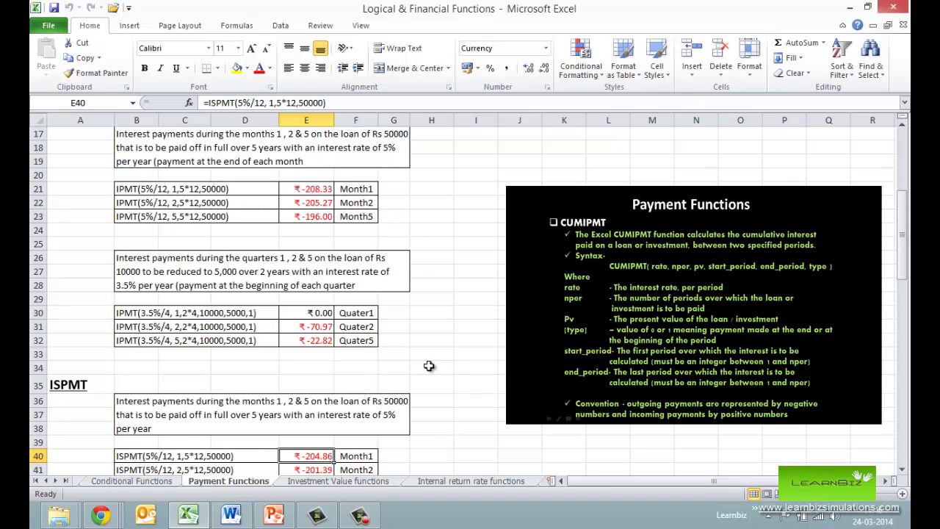
Scroll down to the CUMIPMT heading and select the loan description in B47.
{"action": "scroll", "coordinate": [429, 365], "scroll_direction": "down", "scroll_amount": 4}
{"action": "scroll", "coordinate": [429, 365], "scroll_direction": "down", "scroll_amount": 2}
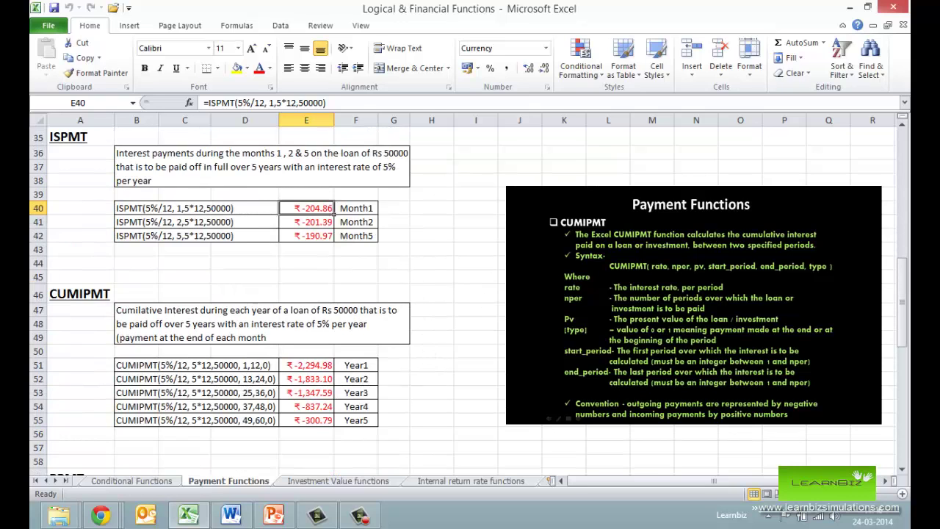
{"action": "left_click", "coordinate": [902, 468]}
{"action": "left_click_drag", "start_coordinate": [901, 470], "coordinate": [904, 470]}
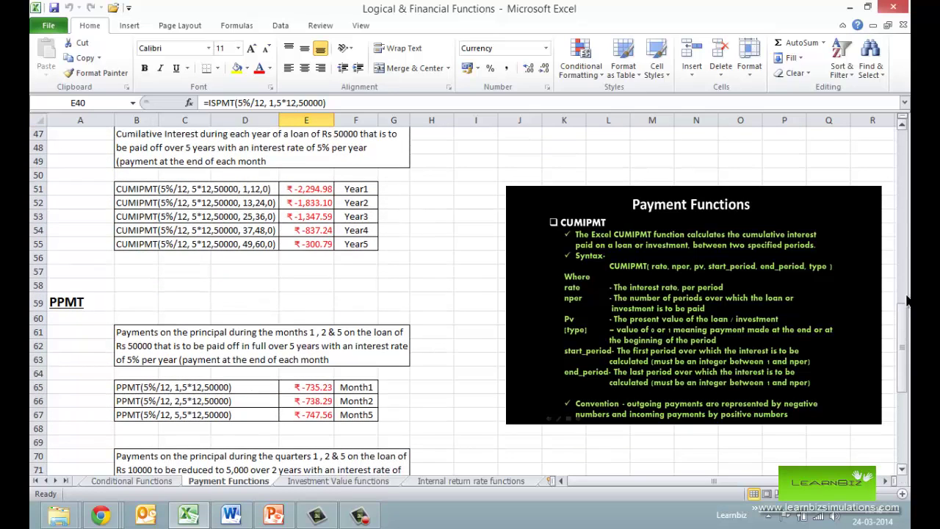
{"action": "left_click", "coordinate": [902, 124]}
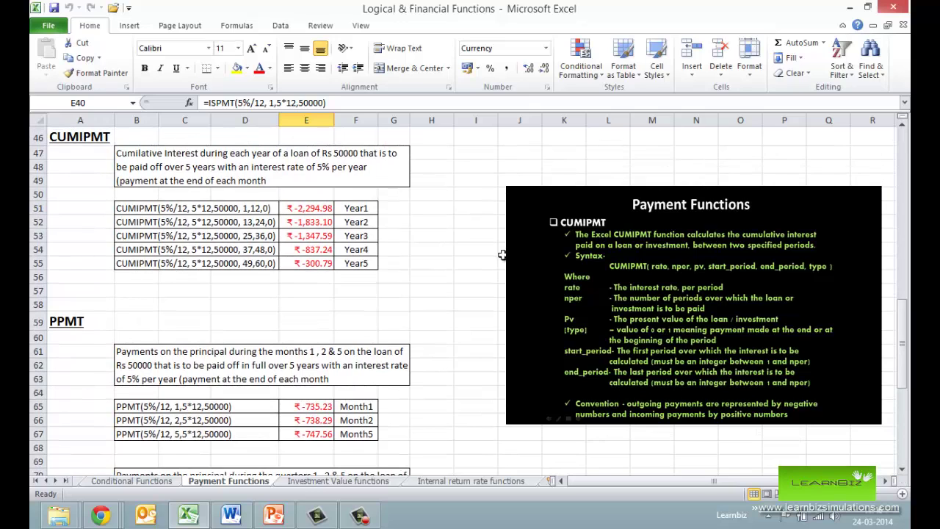
{"action": "left_click", "coordinate": [363, 179]}
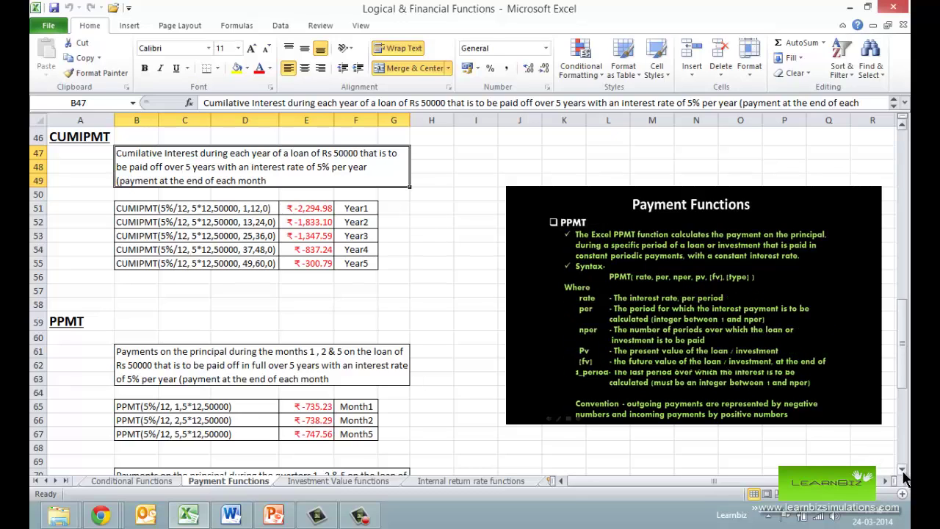
Scroll to the PPMT section and select the loan description in merged cell B61.
{"action": "scroll", "coordinate": [904, 476], "scroll_direction": "down", "scroll_amount": 7}
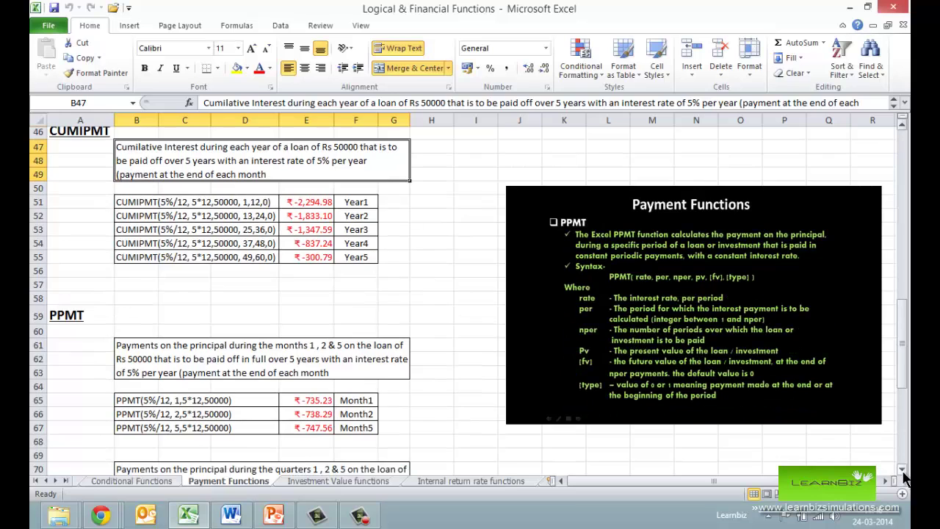
{"action": "scroll", "coordinate": [904, 475], "scroll_direction": "down", "scroll_amount": 6}
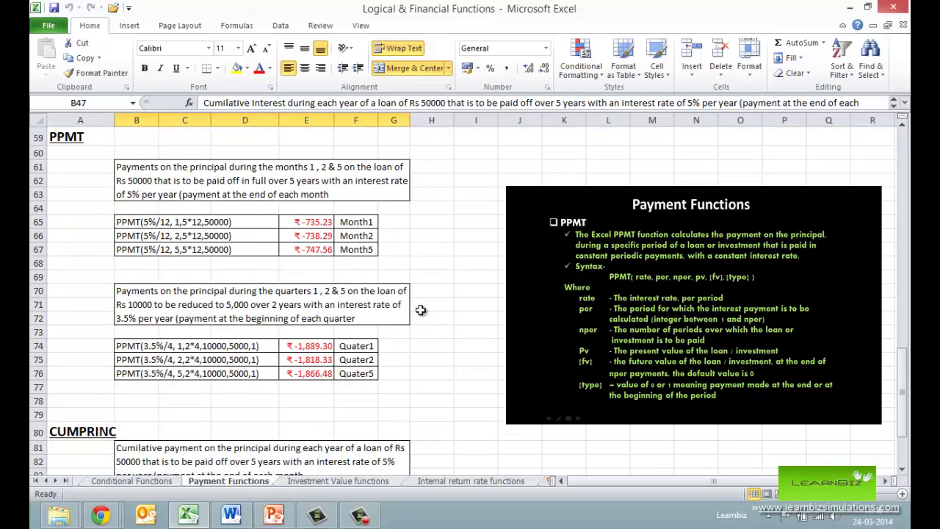
{"action": "left_click", "coordinate": [322, 194]}
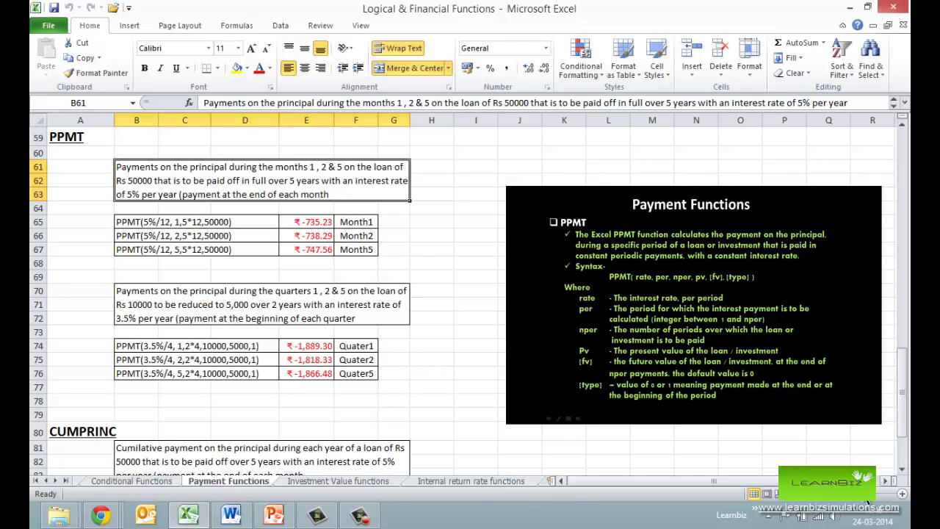
Scroll to the CUMPRINC examples and select the loan description in B81.
{"action": "scroll", "coordinate": [906, 481], "scroll_direction": "down", "scroll_amount": 3}
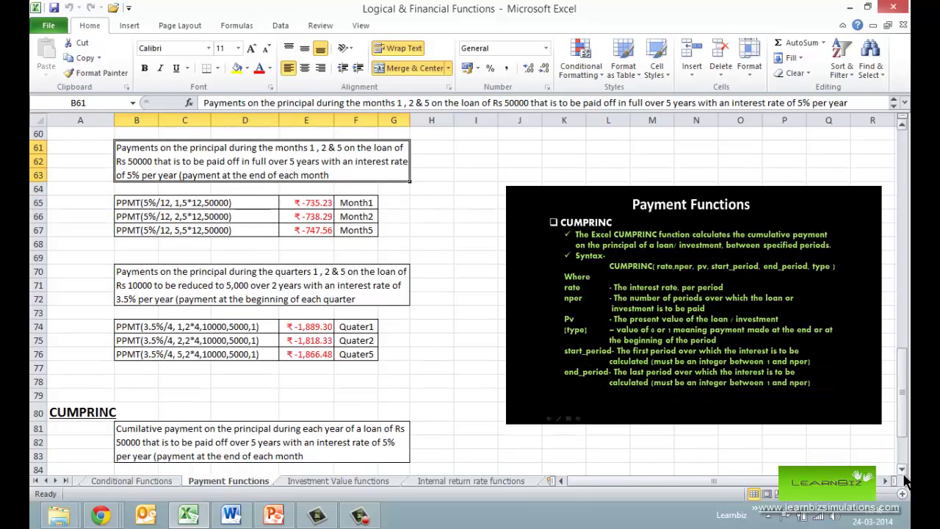
{"action": "scroll", "coordinate": [905, 481], "scroll_direction": "down", "scroll_amount": 4}
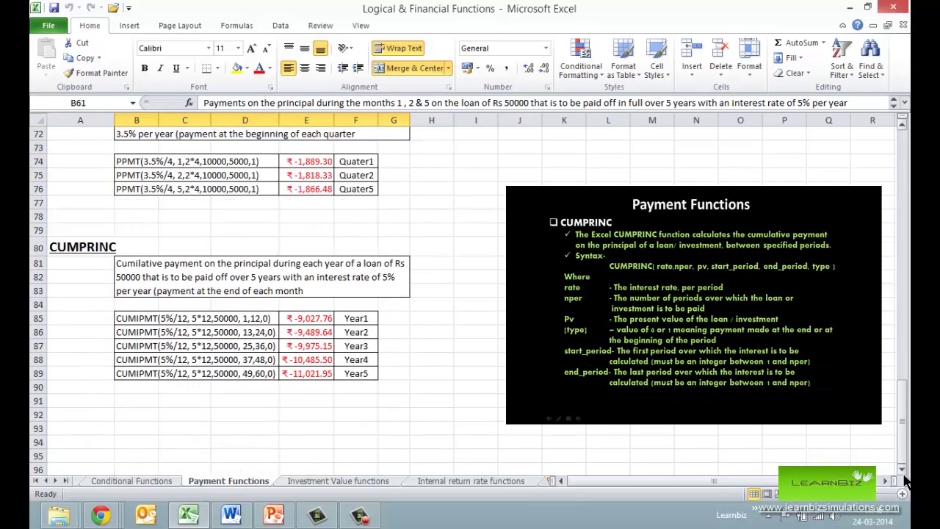
{"action": "scroll", "coordinate": [905, 481], "scroll_direction": "down", "scroll_amount": 1}
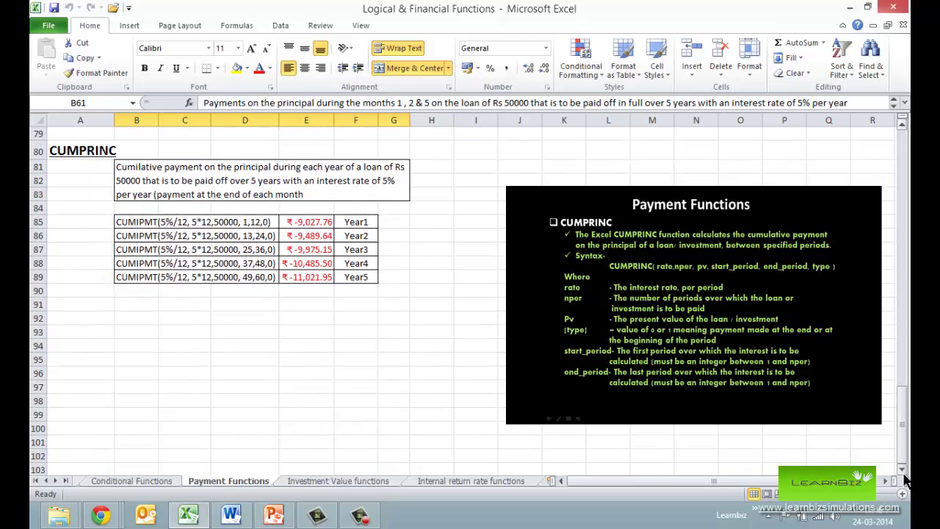
{"action": "left_click", "coordinate": [350, 177]}
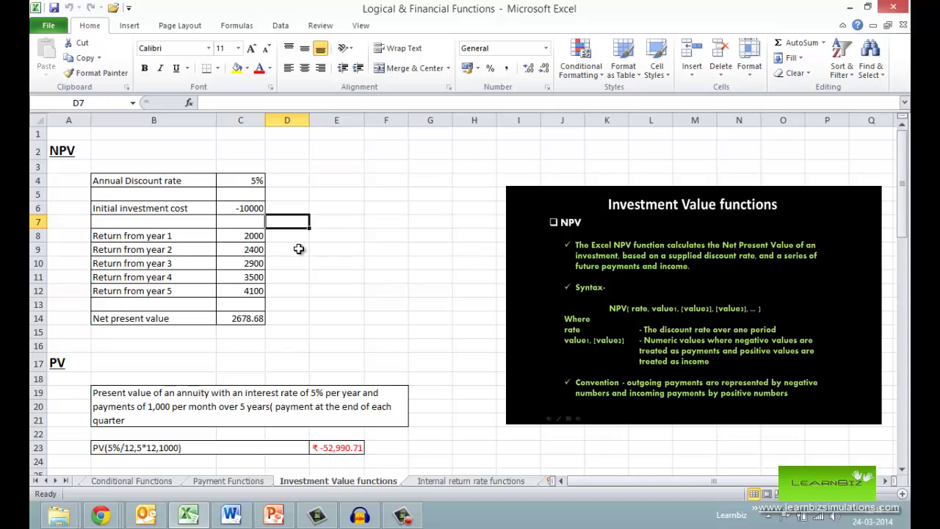
{"action": "left_click", "coordinate": [246, 318]}
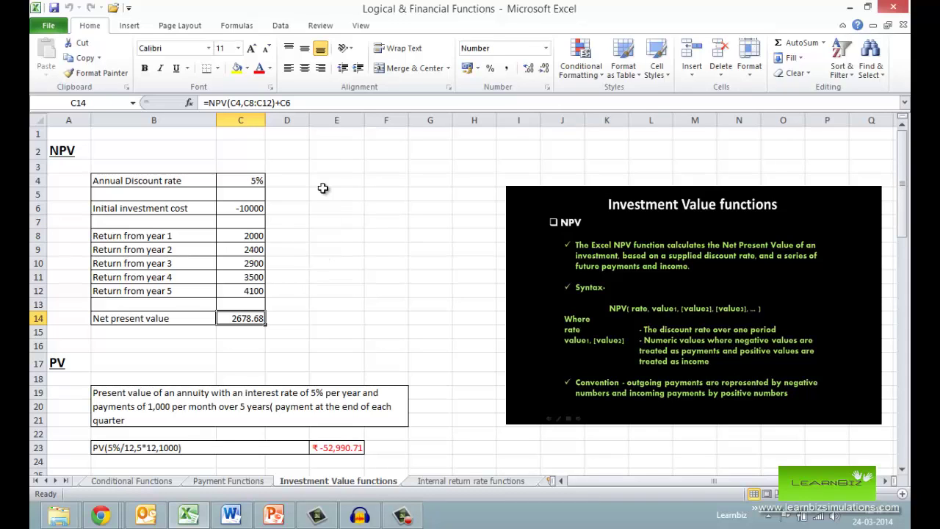
{"action": "left_click", "coordinate": [294, 102]}
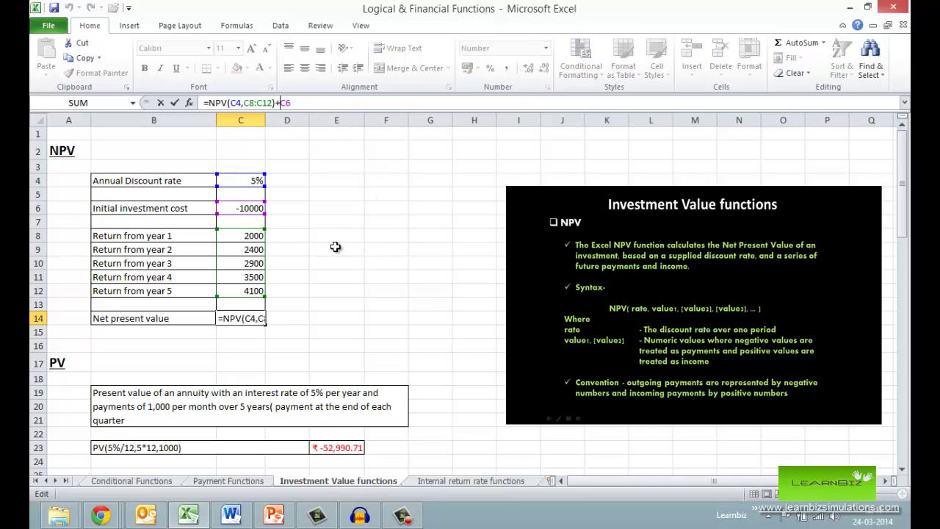
{"action": "key", "text": "ctrl+Return"}
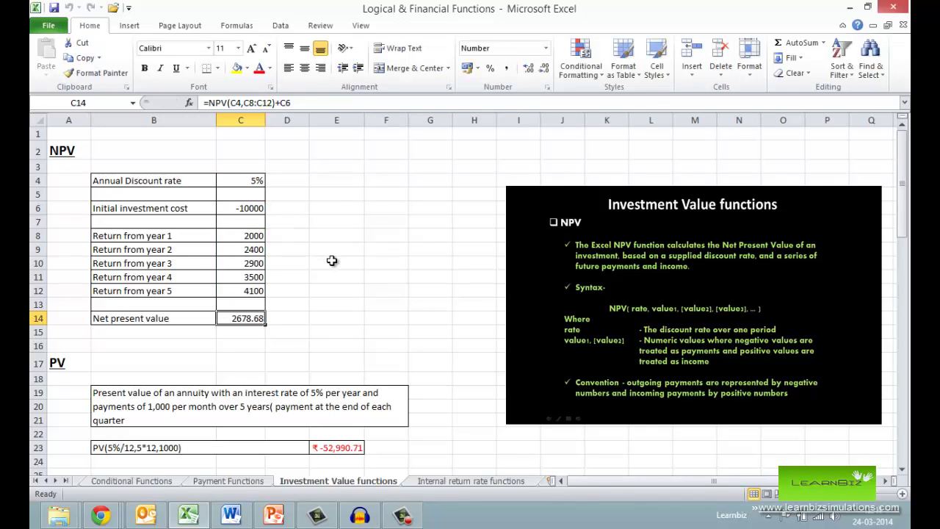
{"action": "left_click", "coordinate": [332, 262]}
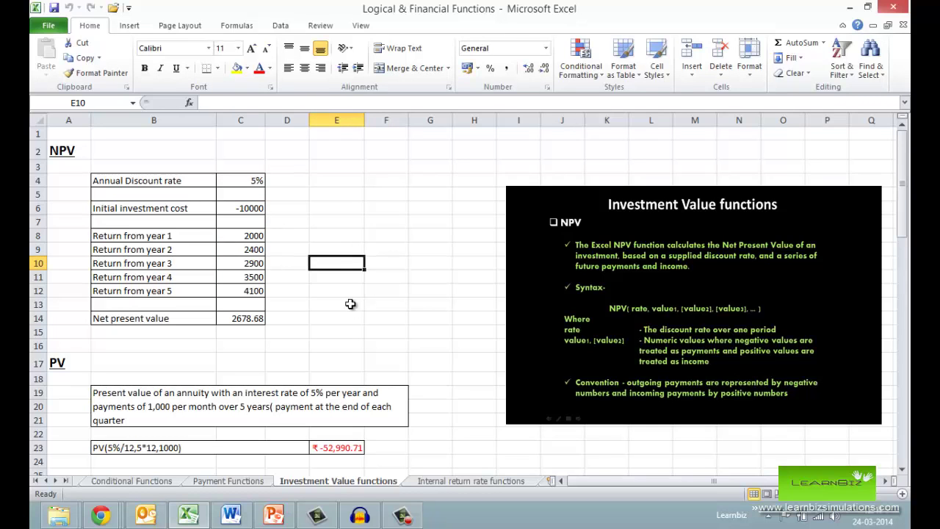
{"action": "left_click", "coordinate": [902, 468]}
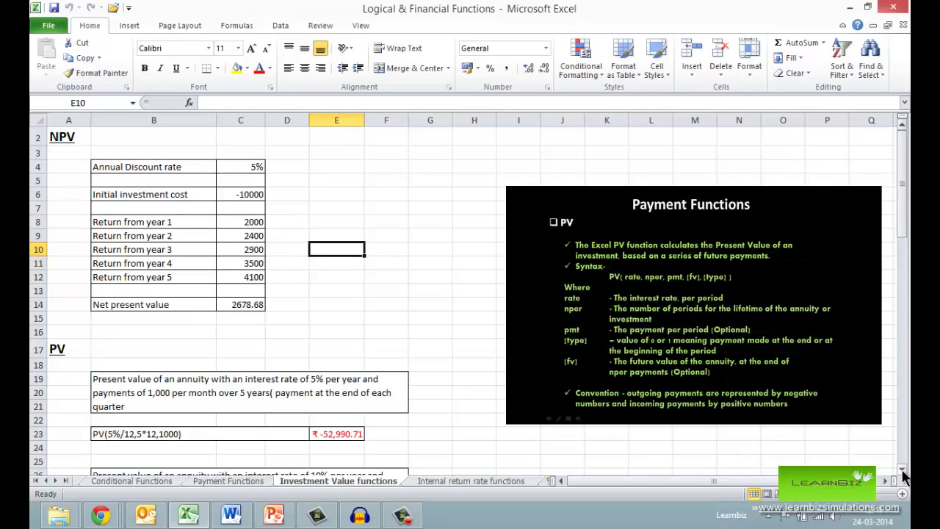
{"action": "scroll", "coordinate": [903, 474], "scroll_direction": "down", "scroll_amount": 4}
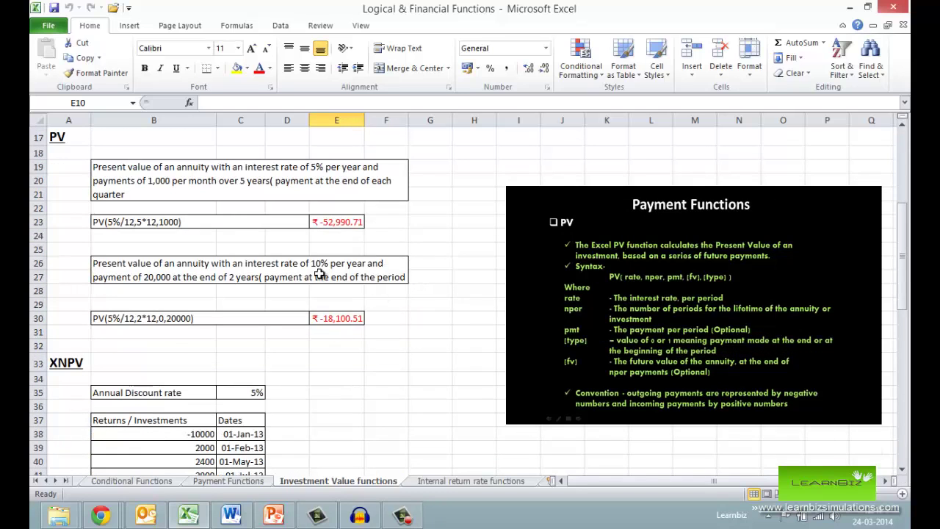
{"action": "left_click", "coordinate": [267, 192]}
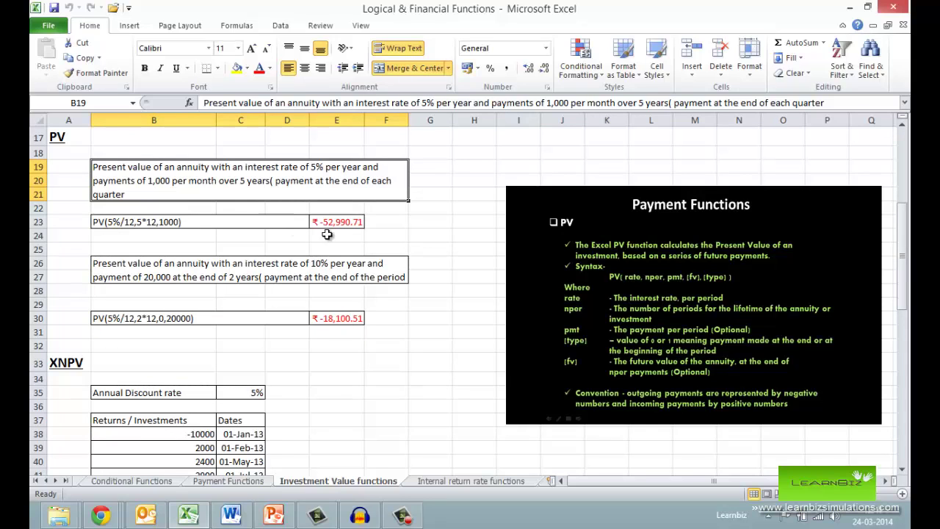
{"action": "left_click", "coordinate": [359, 221]}
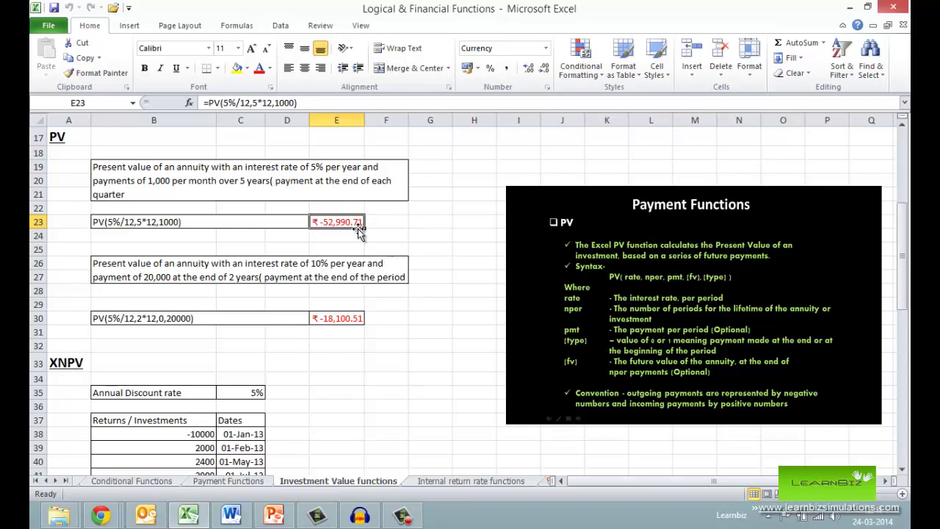
{"action": "left_click", "coordinate": [350, 319]}
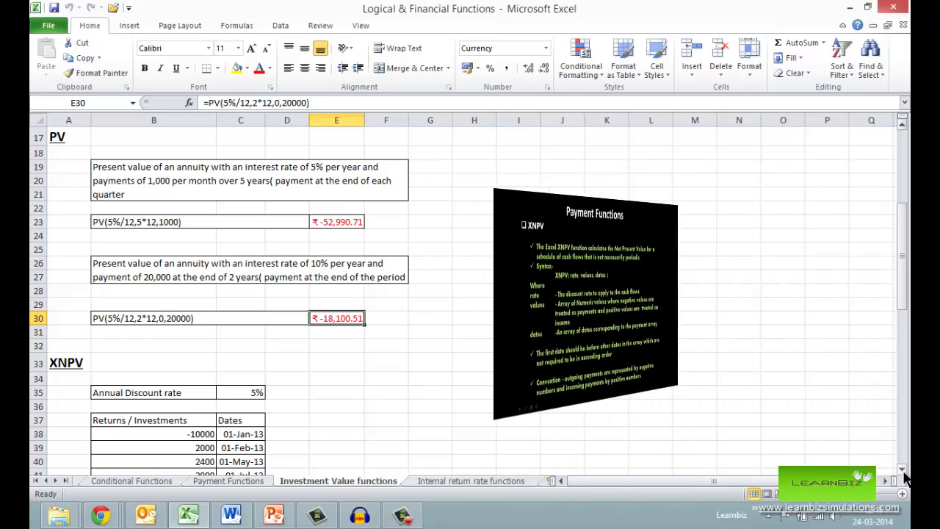
Scroll to the XNPV example and select its six dates in C38:C43.
{"action": "scroll", "coordinate": [904, 474], "scroll_direction": "down", "scroll_amount": 4}
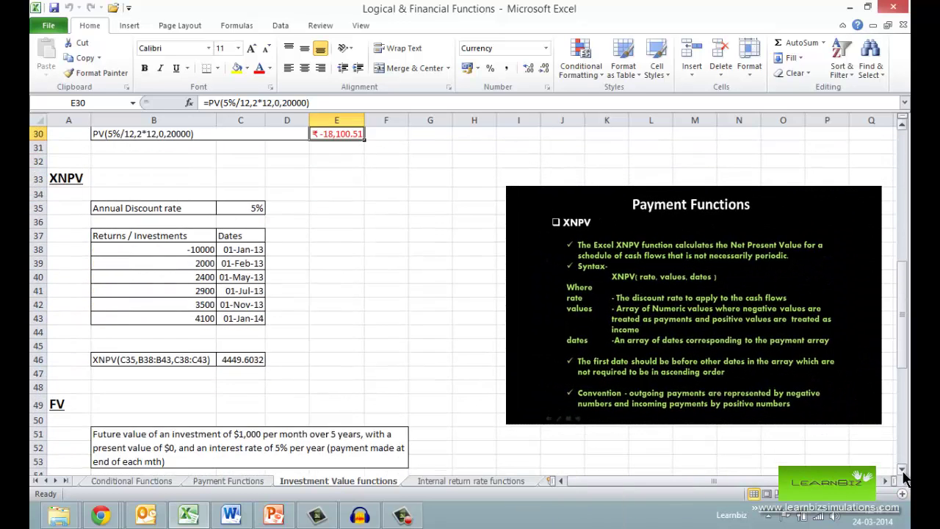
{"action": "scroll", "coordinate": [904, 473], "scroll_direction": "down", "scroll_amount": 1}
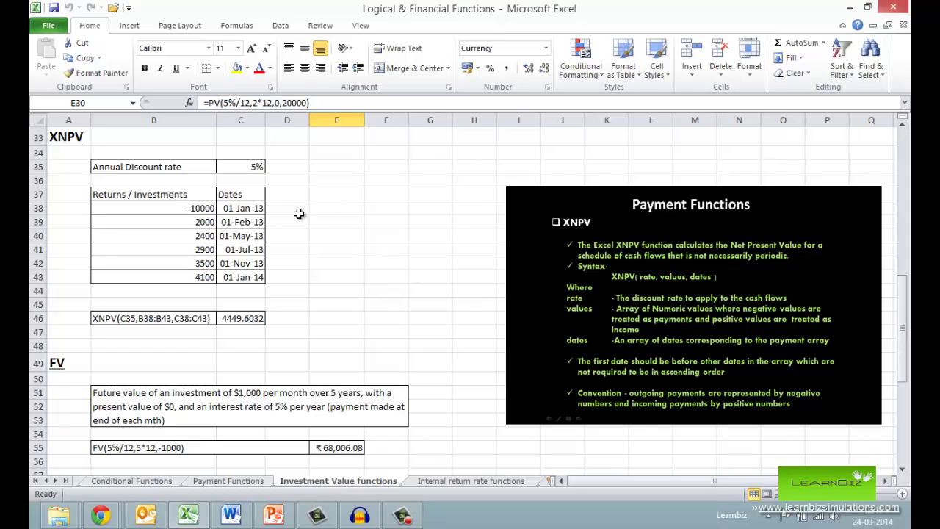
{"action": "left_click", "coordinate": [299, 213]}
{"action": "left_click_drag", "start_coordinate": [248, 208], "coordinate": [262, 283]}
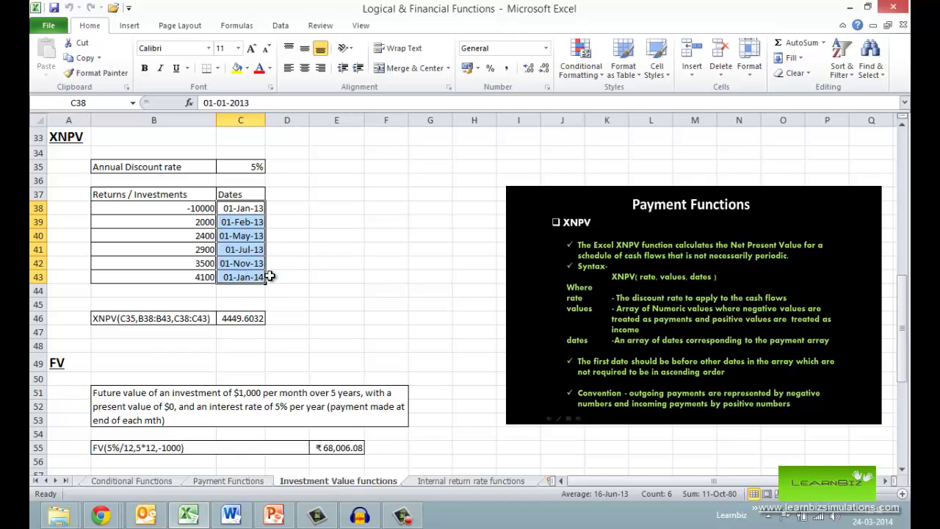
{"action": "left_click", "coordinate": [317, 250]}
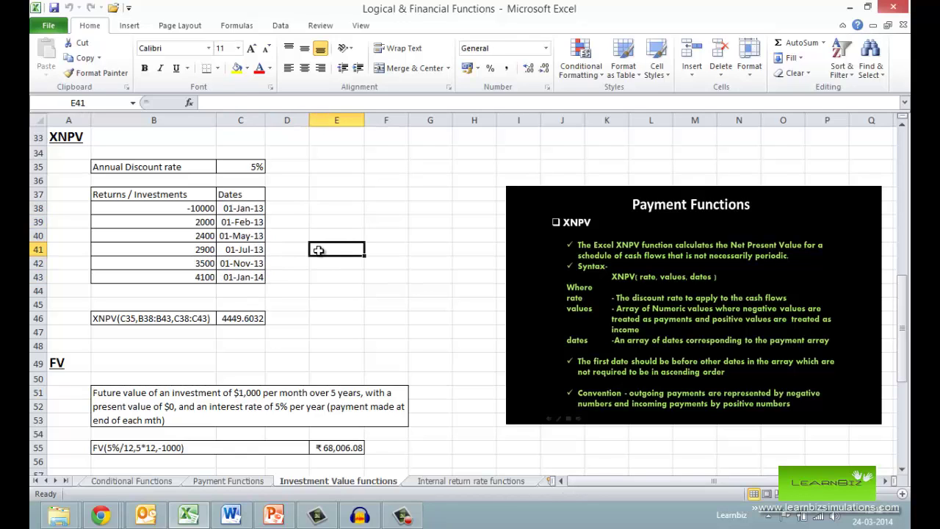
Show the ranges used by the XNPV formula in C46 without changing its 4449.6032 result.
{"action": "left_click", "coordinate": [261, 319]}
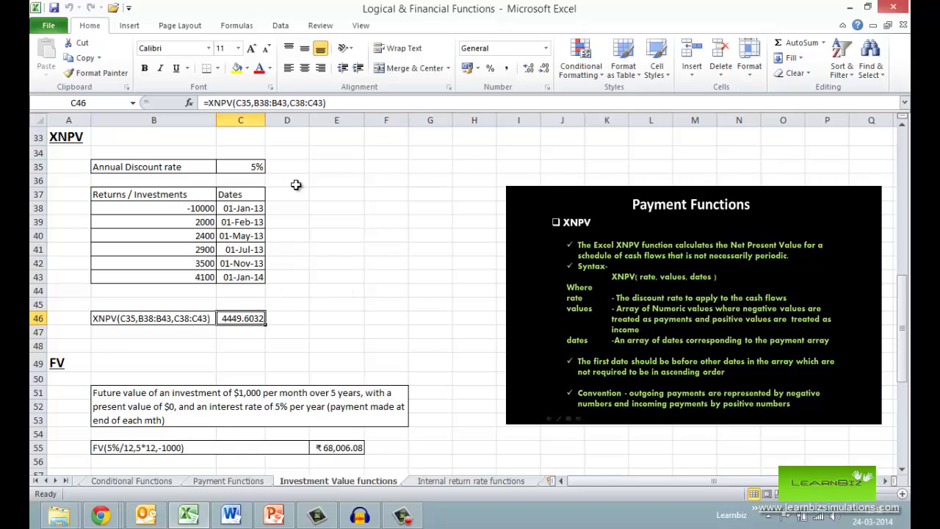
{"action": "left_click", "coordinate": [298, 102]}
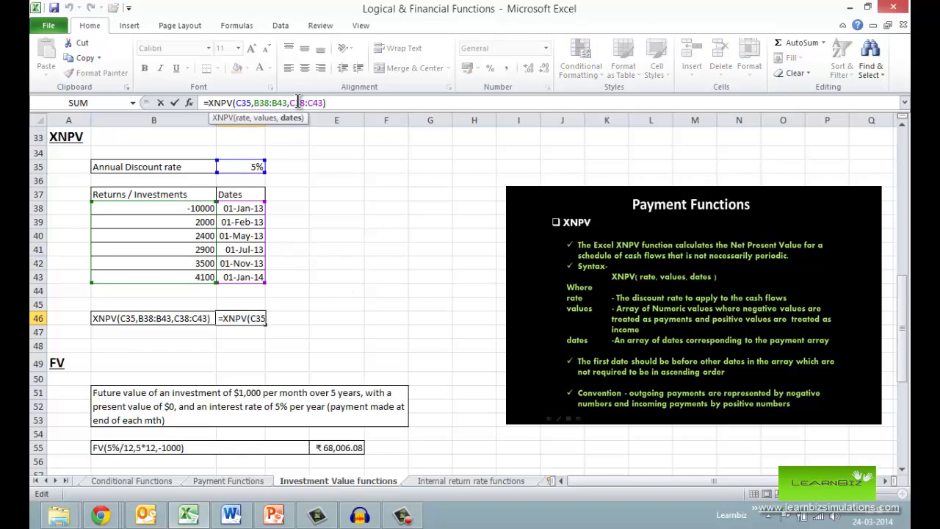
{"action": "key", "text": "Escape"}
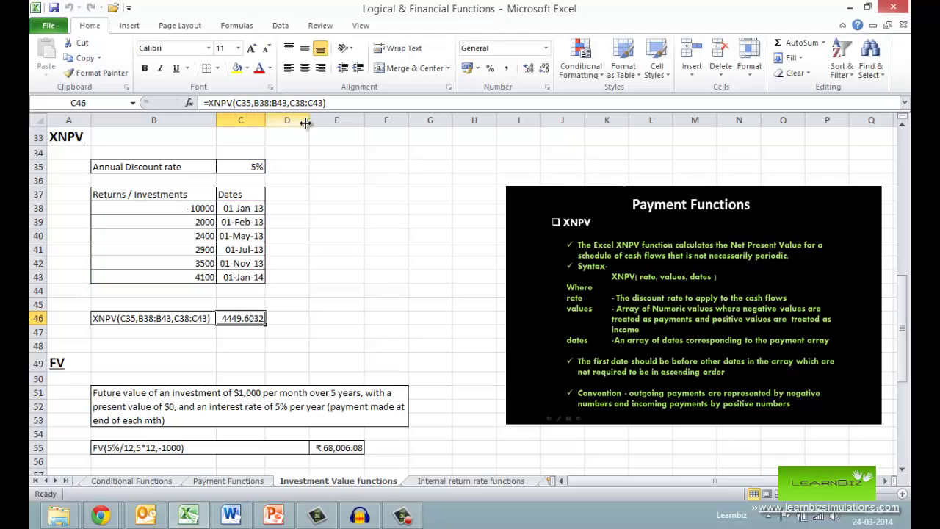
{"action": "left_click", "coordinate": [364, 249]}
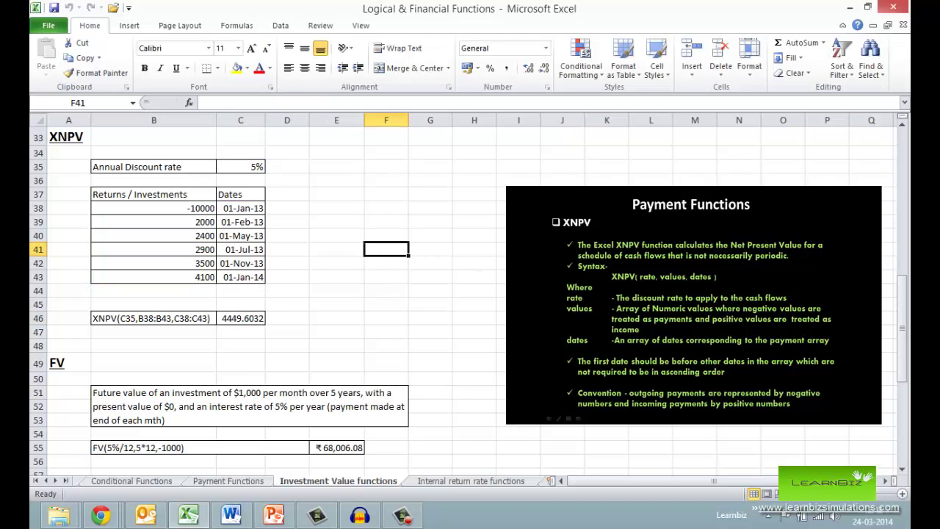
{"action": "left_click", "coordinate": [903, 469]}
{"action": "scroll", "coordinate": [905, 471], "scroll_direction": "down", "scroll_amount": 5}
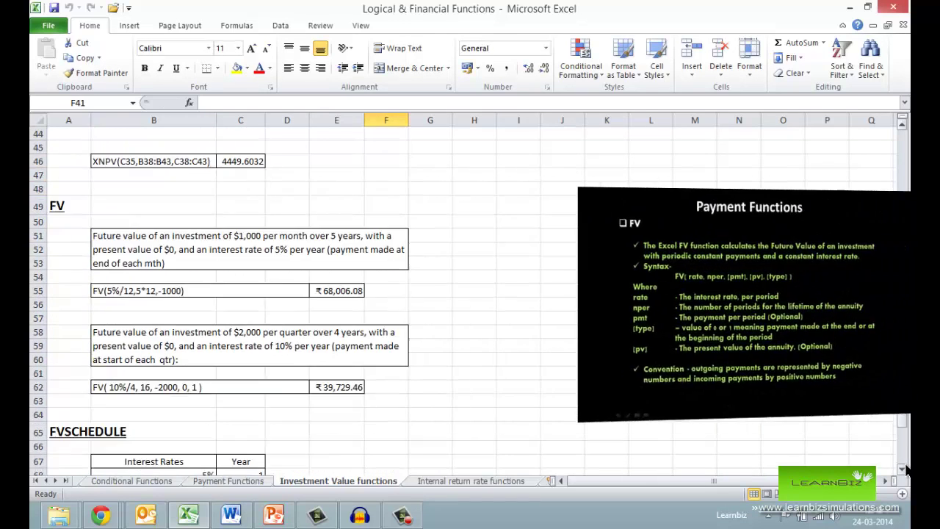
Select the first FV question in B51 and read the ₹68,006.08 formula in E55.
{"action": "left_click", "coordinate": [299, 197]}
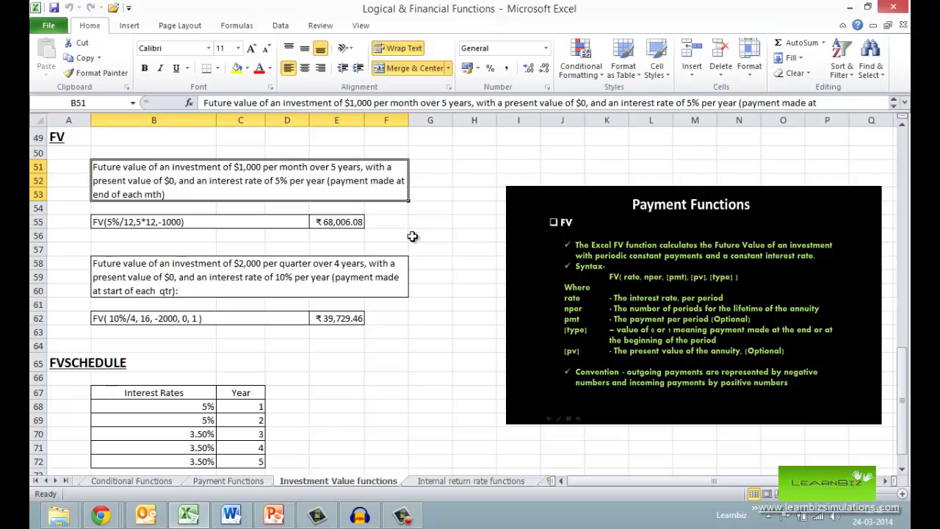
{"action": "left_click", "coordinate": [356, 224]}
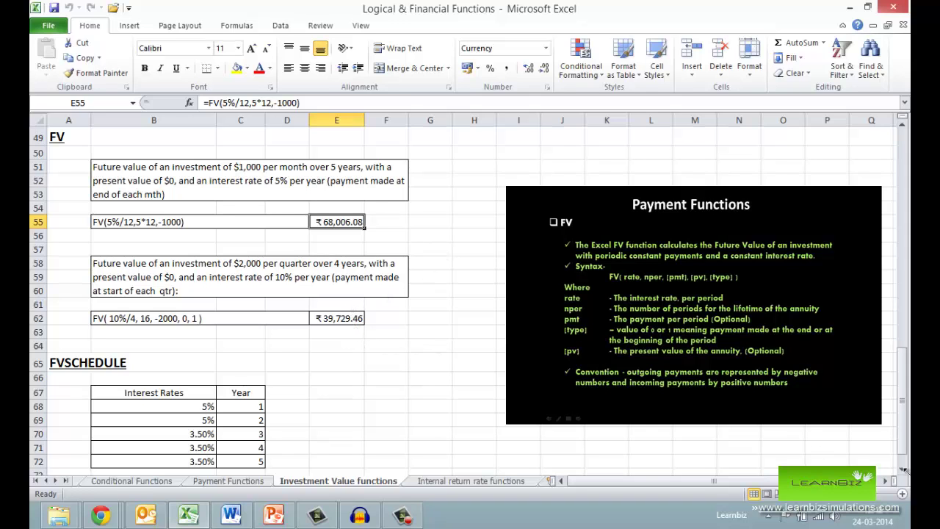
{"action": "scroll", "coordinate": [905, 472], "scroll_direction": "down", "scroll_amount": 3}
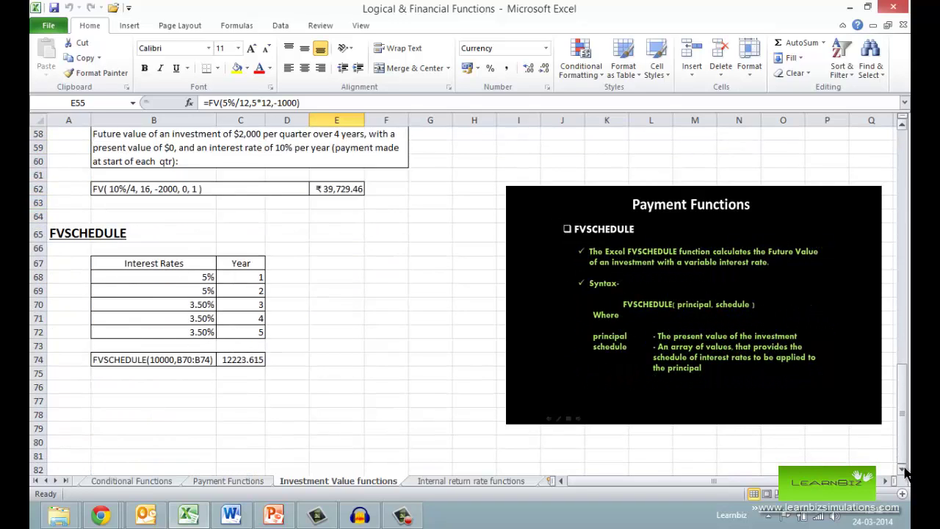
{"action": "scroll", "coordinate": [905, 472], "scroll_direction": "down", "scroll_amount": 3}
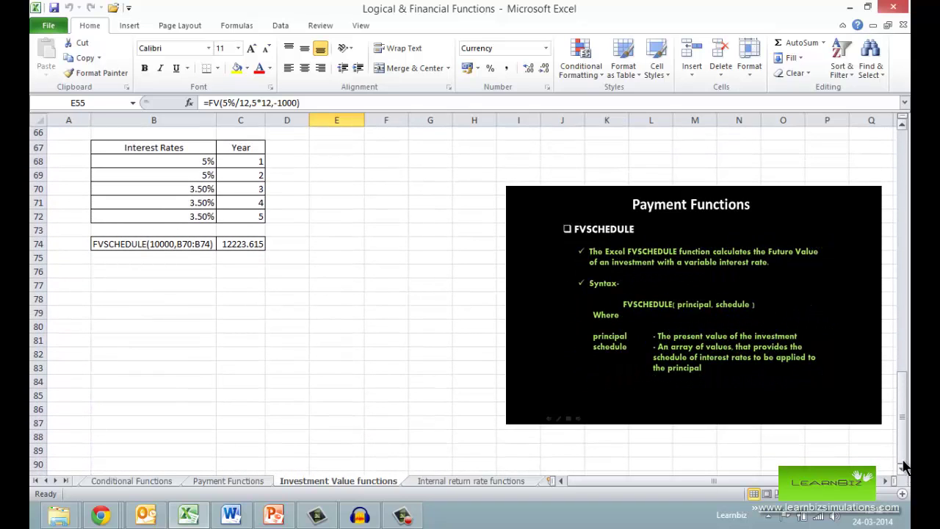
Scroll to the FVSCHEDULE example and inspect its formula in C74.
{"action": "left_click", "coordinate": [903, 125]}
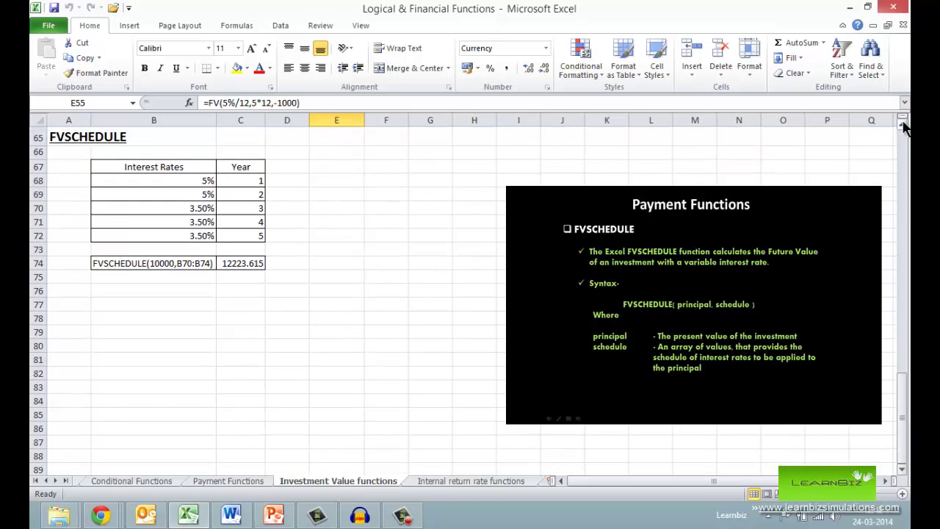
{"action": "left_click", "coordinate": [307, 251]}
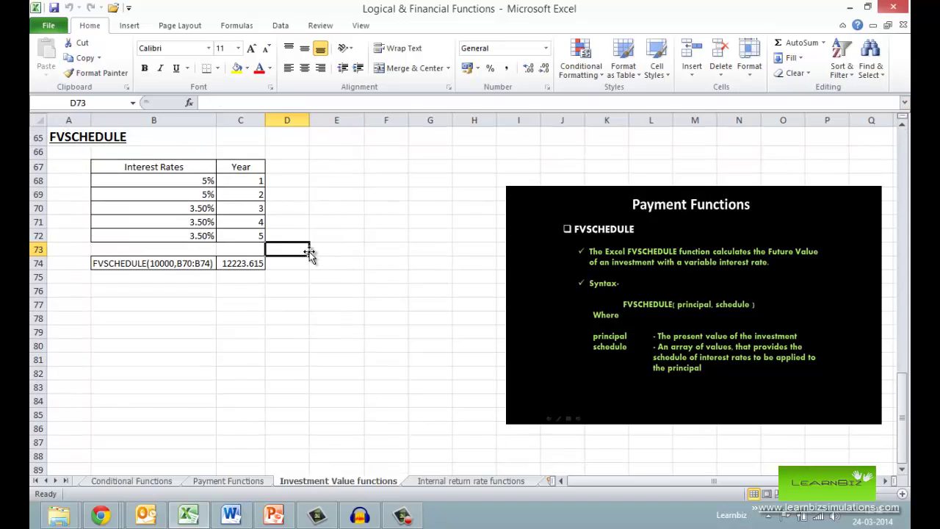
{"action": "left_click", "coordinate": [251, 262]}
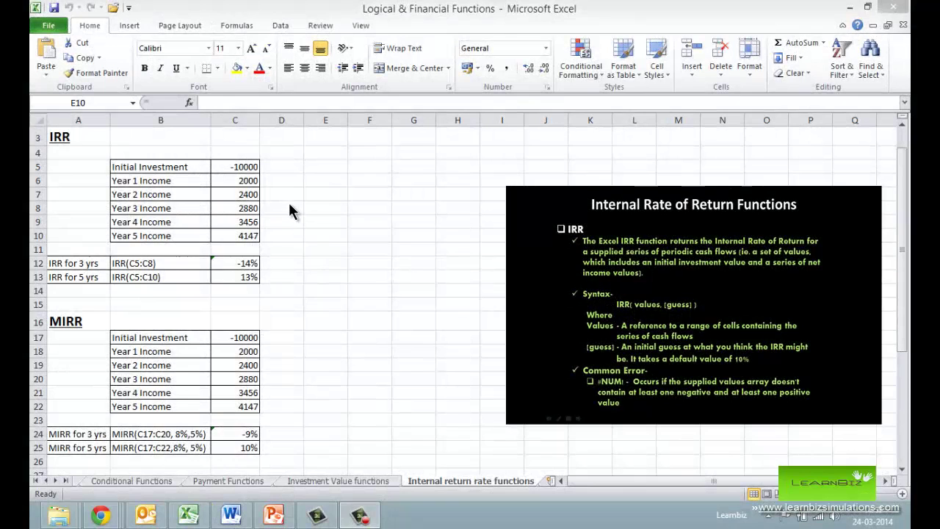
{"action": "key", "text": "alt+Tab"}
{"action": "left_click", "coordinate": [283, 194]}
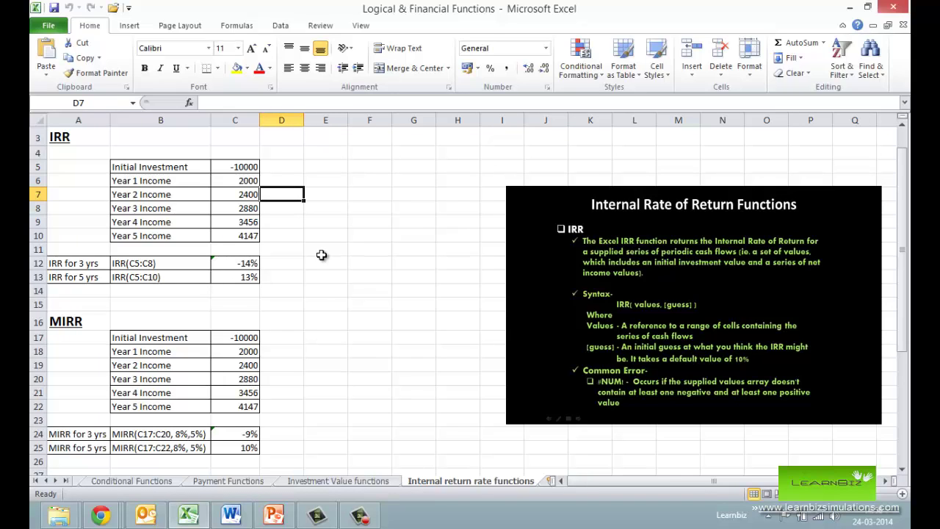
{"action": "left_click", "coordinate": [256, 262]}
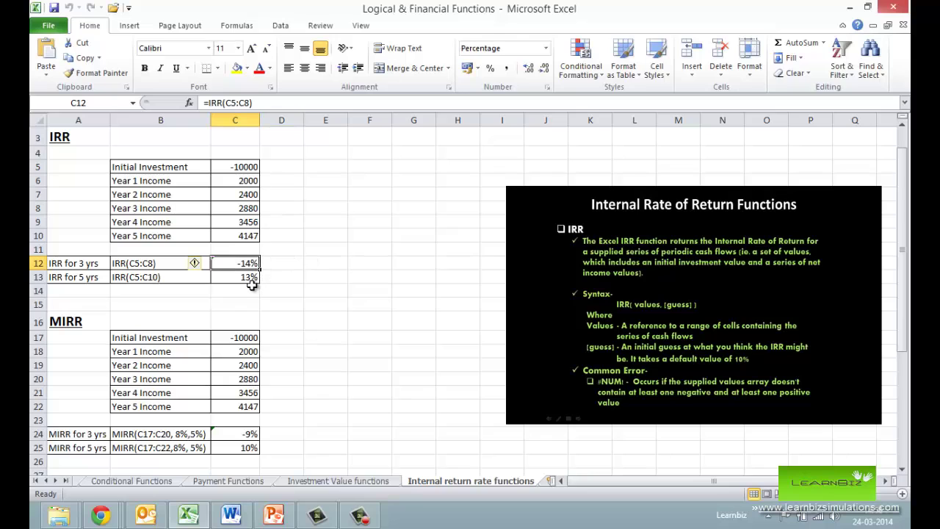
{"action": "left_click", "coordinate": [248, 279]}
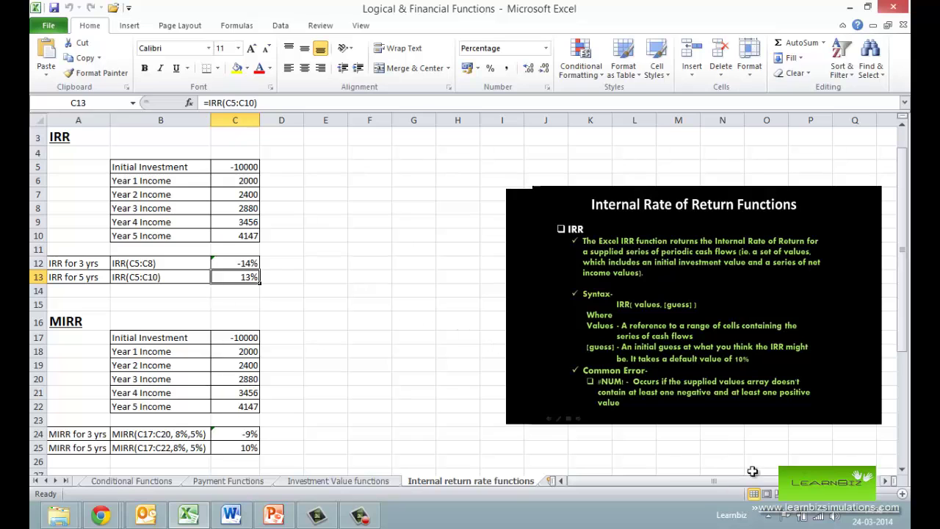
{"action": "left_click", "coordinate": [902, 470]}
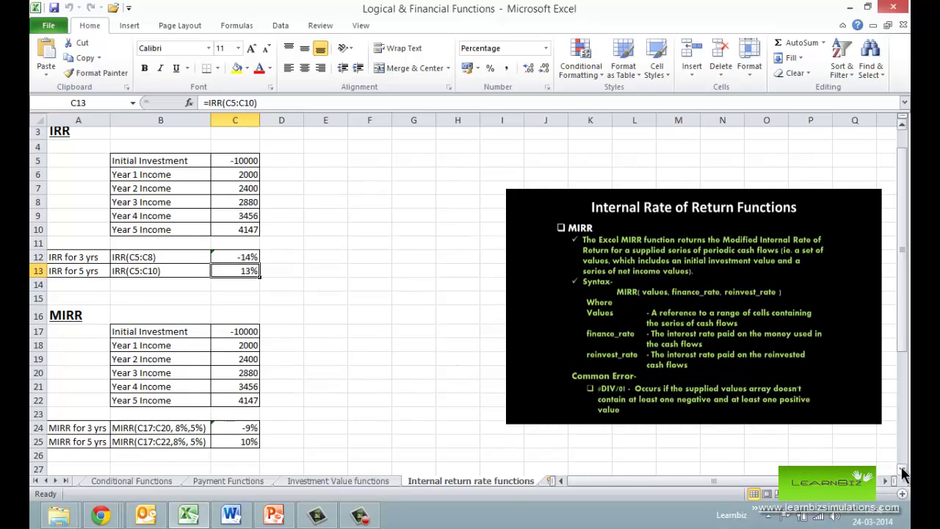
Scroll to the MIRR examples and check the 3-year and 5-year formulas in C24 and C25.
{"action": "left_click", "coordinate": [901, 470]}
{"action": "left_click", "coordinate": [902, 470]}
{"action": "left_click", "coordinate": [901, 470]}
{"action": "left_click", "coordinate": [902, 469]}
{"action": "left_click", "coordinate": [901, 470]}
{"action": "left_click", "coordinate": [901, 470]}
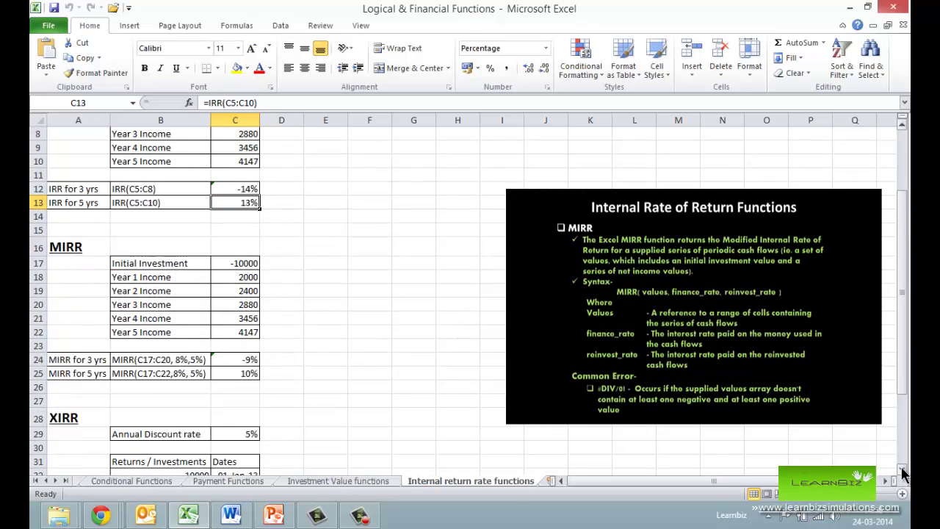
{"action": "left_click", "coordinate": [901, 470]}
{"action": "left_click", "coordinate": [901, 470]}
{"action": "left_click", "coordinate": [902, 470]}
{"action": "left_click", "coordinate": [901, 470]}
{"action": "left_click", "coordinate": [902, 470]}
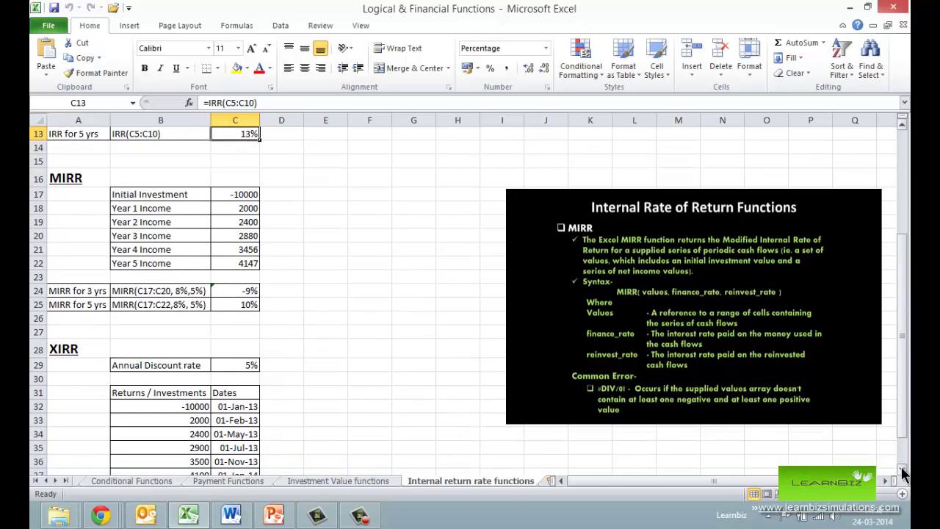
{"action": "left_click", "coordinate": [902, 470]}
{"action": "left_click", "coordinate": [901, 470]}
{"action": "left_click", "coordinate": [901, 470]}
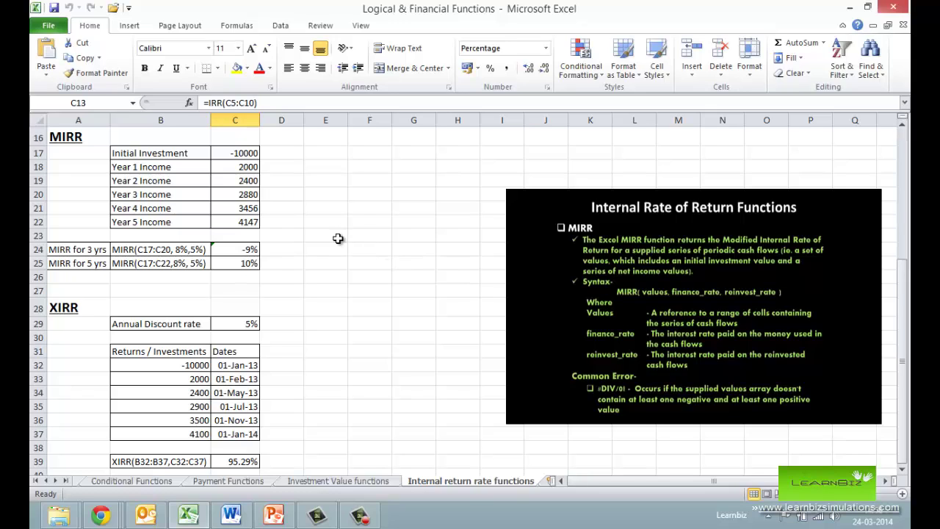
{"action": "left_click", "coordinate": [252, 250]}
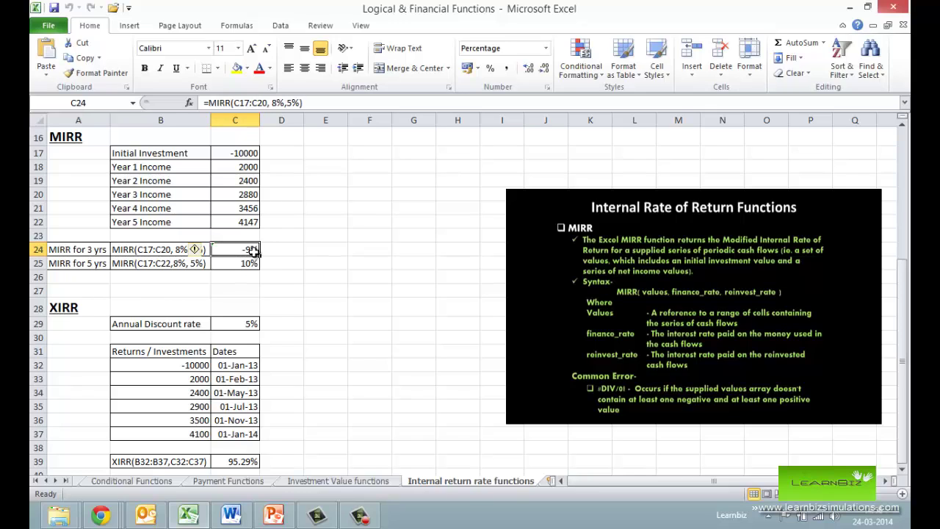
{"action": "left_click", "coordinate": [252, 263]}
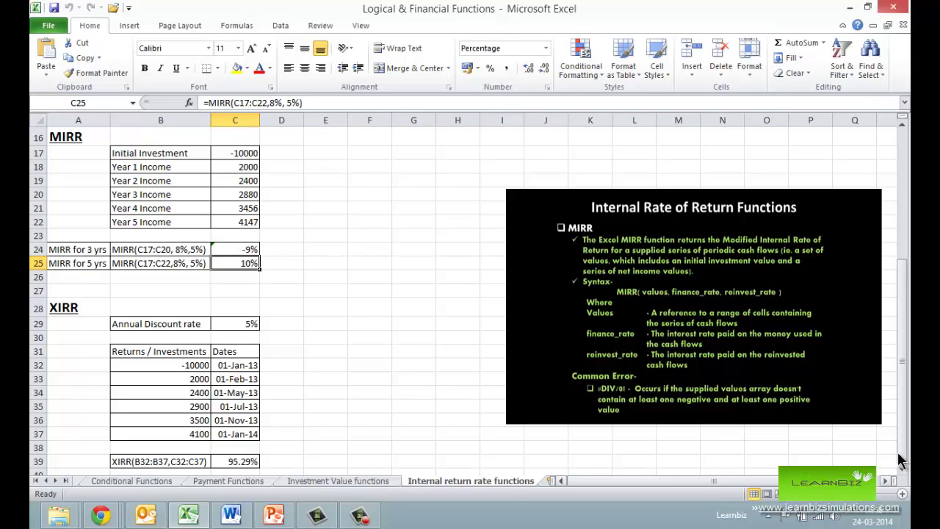
{"action": "scroll", "coordinate": [903, 468], "scroll_direction": "down", "scroll_amount": 3}
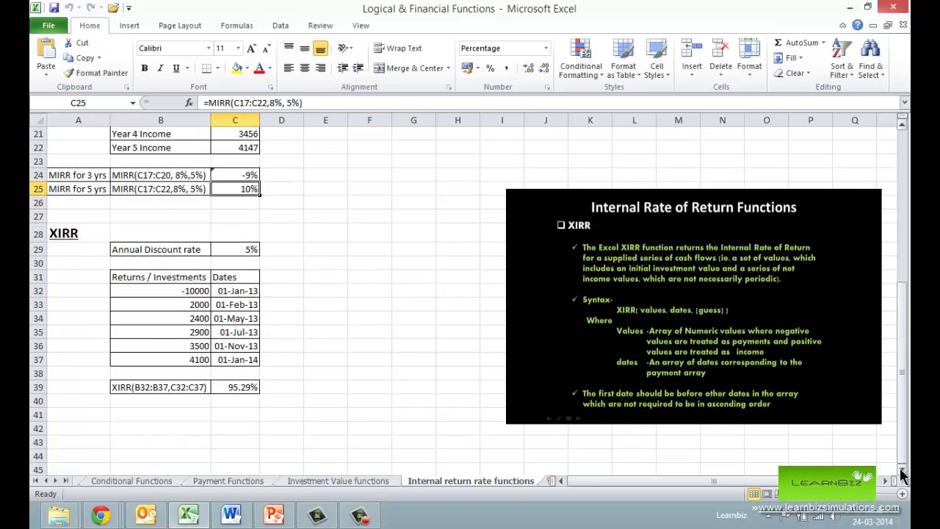
Scroll past the XIRR example and click an empty cell beside its dates.
{"action": "scroll", "coordinate": [903, 475], "scroll_direction": "down", "scroll_amount": 2}
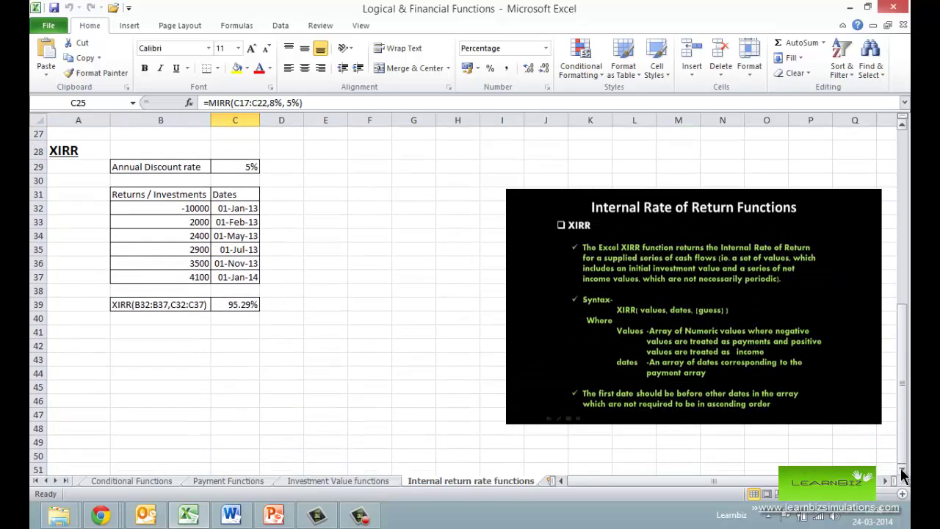
{"action": "left_click", "coordinate": [285, 194]}
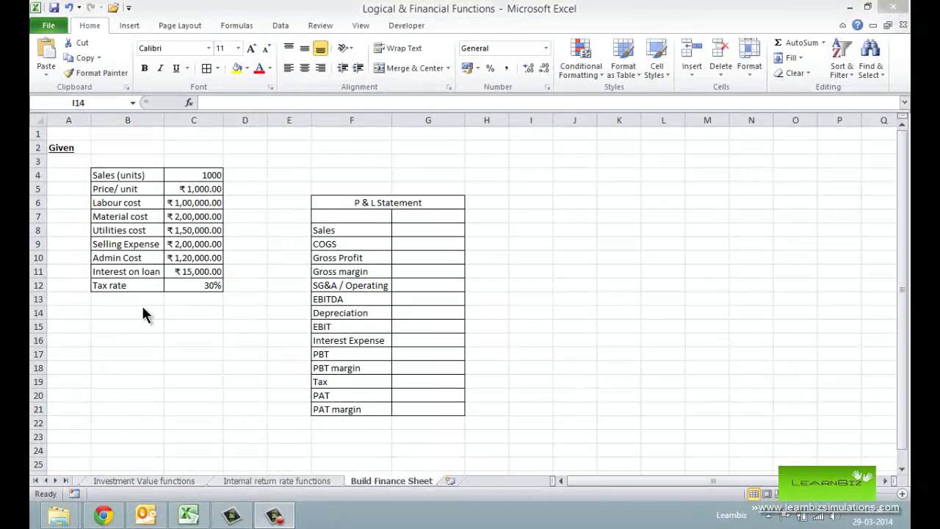
Give the merged P & L Statement heading in F6 a red font colour from the Home tab.
{"action": "left_click", "coordinate": [94, 175]}
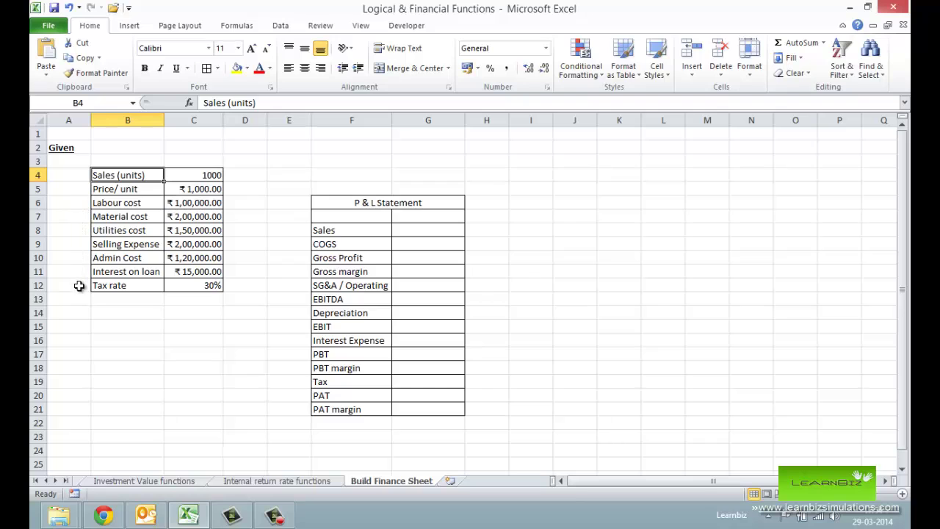
{"action": "left_click", "coordinate": [224, 346]}
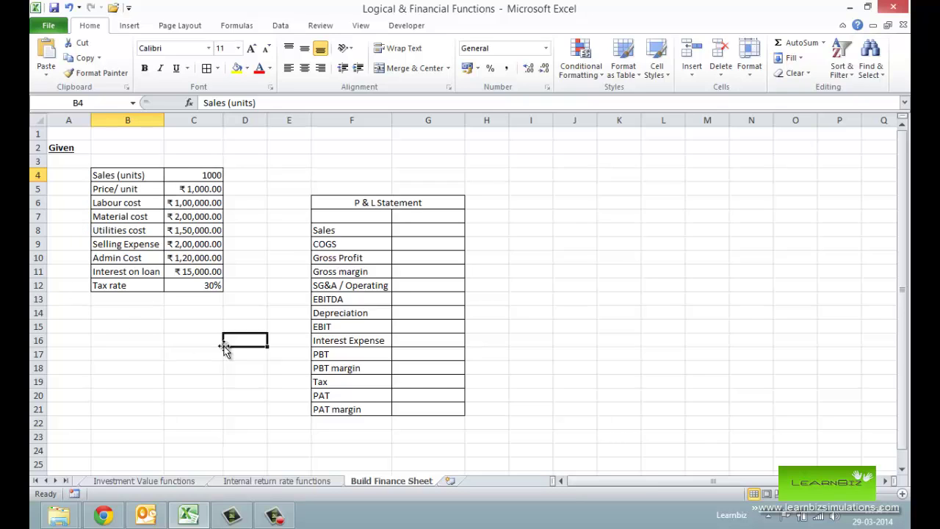
{"action": "left_click", "coordinate": [320, 200]}
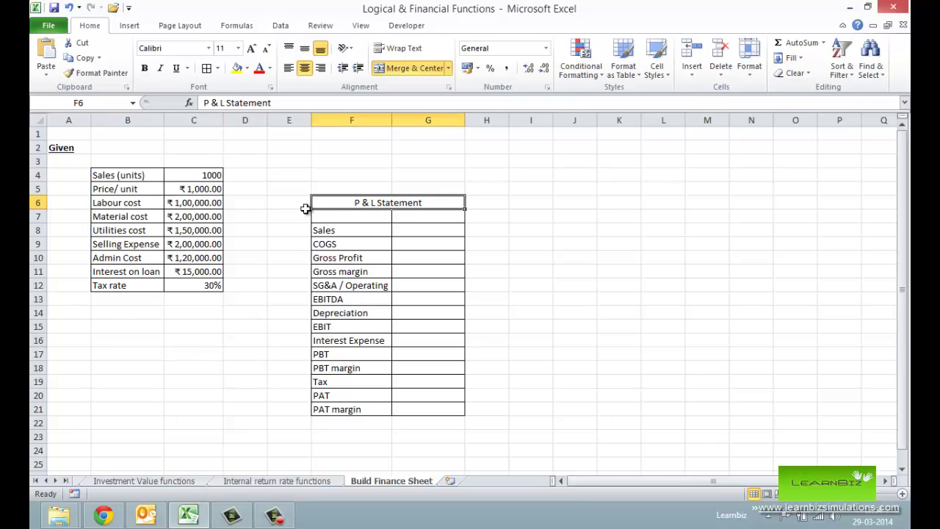
{"action": "left_click", "coordinate": [259, 70]}
{"action": "left_click", "coordinate": [271, 273]}
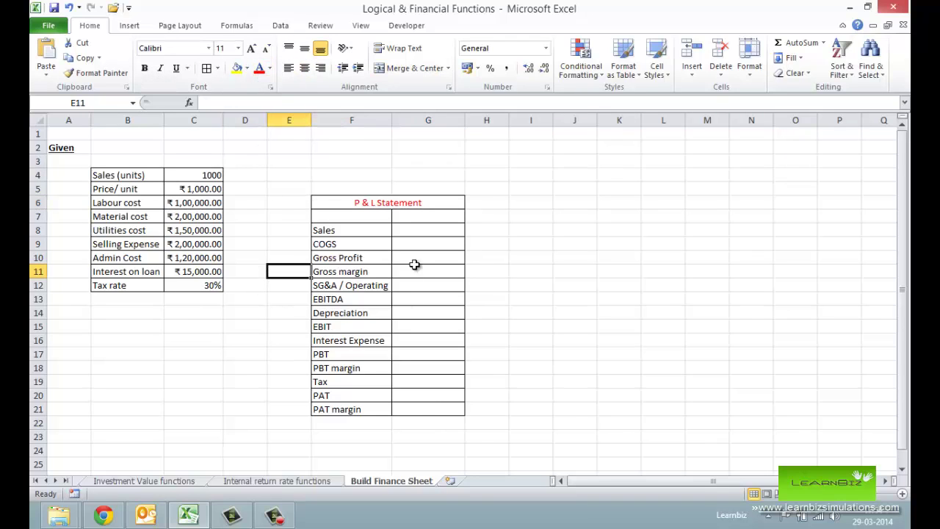
{"action": "left_click", "coordinate": [437, 232]}
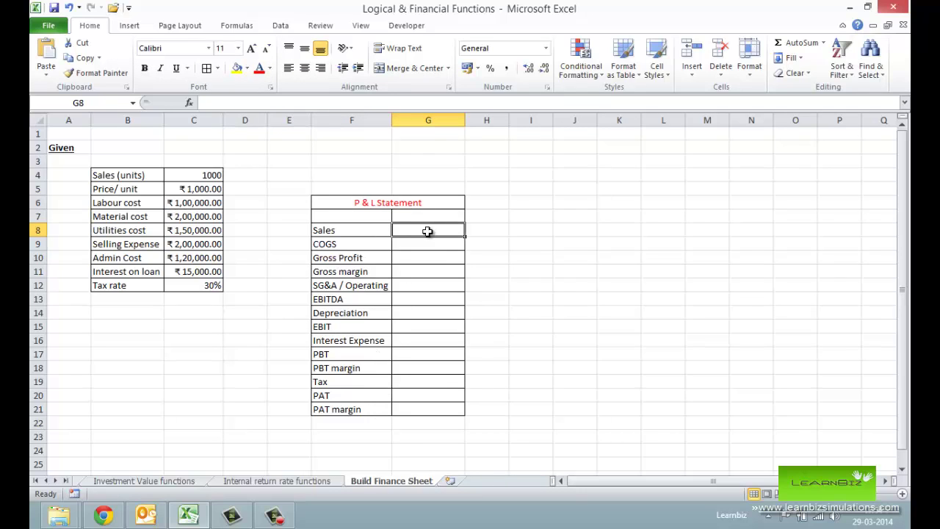
Calculate Sales in G8 as units times price with =C4*C5, giving ₹10,00,000.00.
{"action": "type", "text": "="}
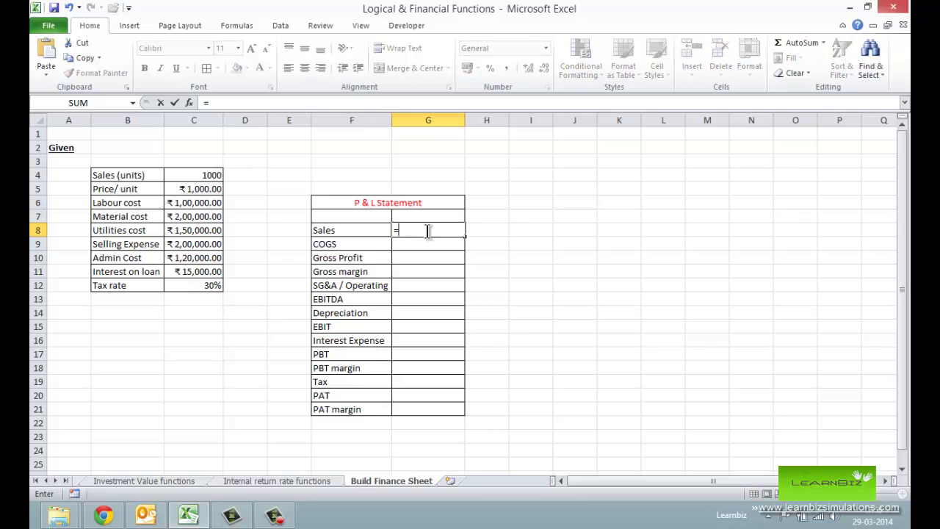
{"action": "left_click", "coordinate": [211, 180]}
{"action": "type", "text": "*"}
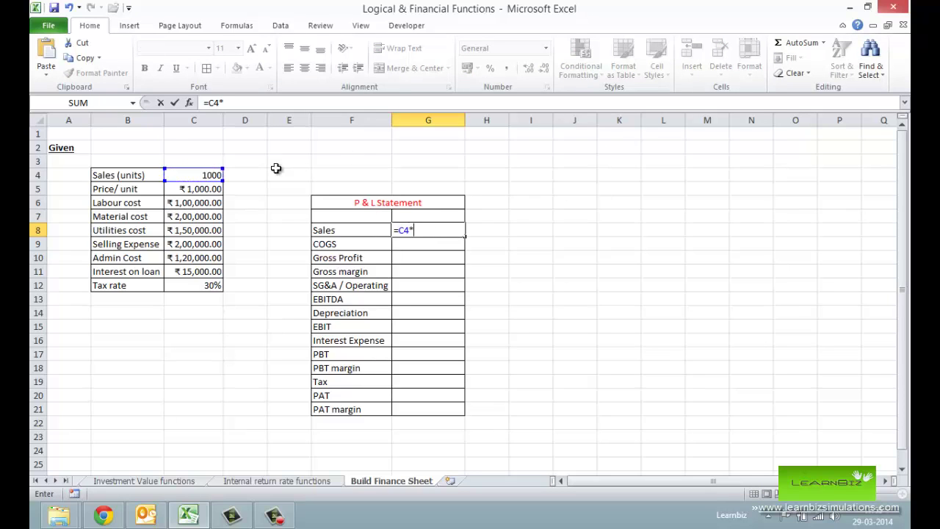
{"action": "left_click", "coordinate": [213, 188]}
{"action": "key", "text": "Return"}
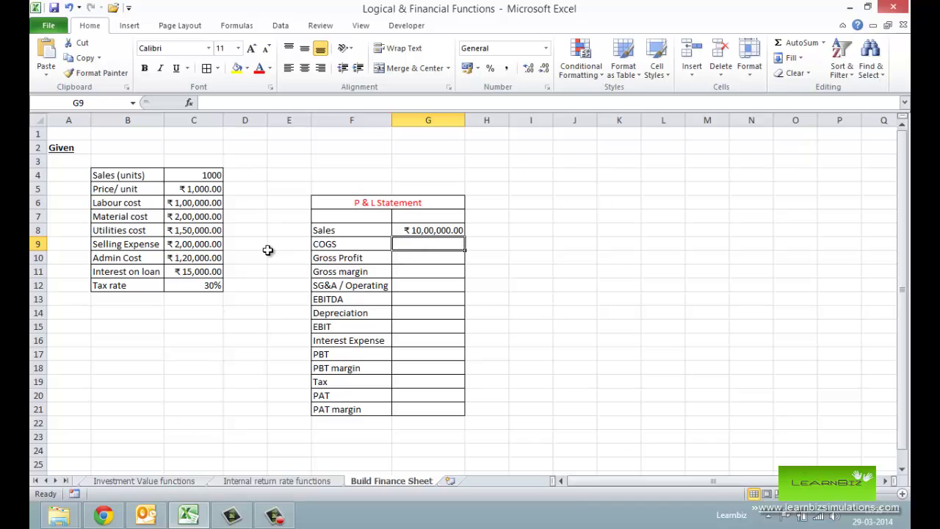
Sum Labour, Material and Utilities costs into COGS with =C6+C7+C8.
{"action": "type", "text": "="}
{"action": "left_click", "coordinate": [203, 202]}
{"action": "type", "text": "+"}
{"action": "left_click", "coordinate": [201, 218]}
{"action": "type", "text": "+"}
{"action": "left_click", "coordinate": [203, 230]}
{"action": "key", "text": "Return"}
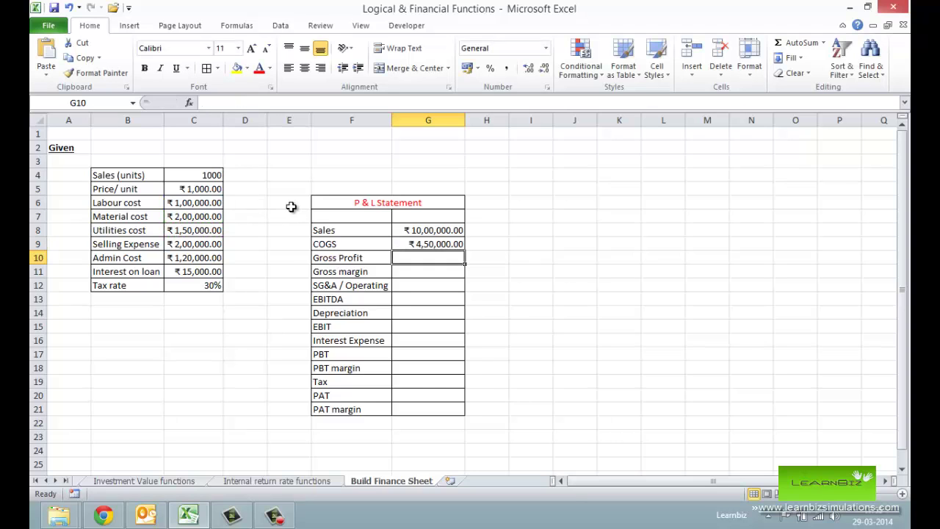
Compute Gross Profit as Sales minus COGS with =G8-G9, giving ₹5,50,000.00.
{"action": "type", "text": "="}
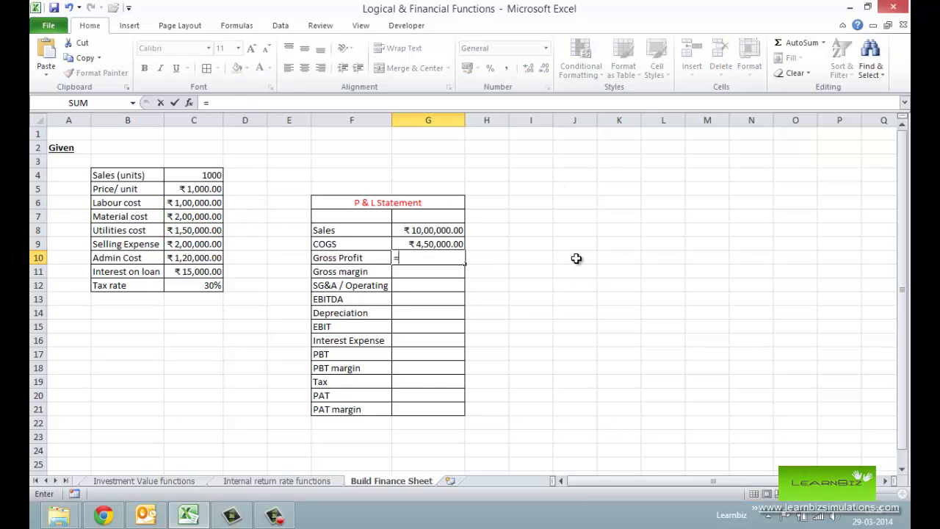
{"action": "left_click", "coordinate": [456, 230]}
{"action": "type", "text": "-"}
{"action": "left_click", "coordinate": [430, 245]}
{"action": "key", "text": "Return"}
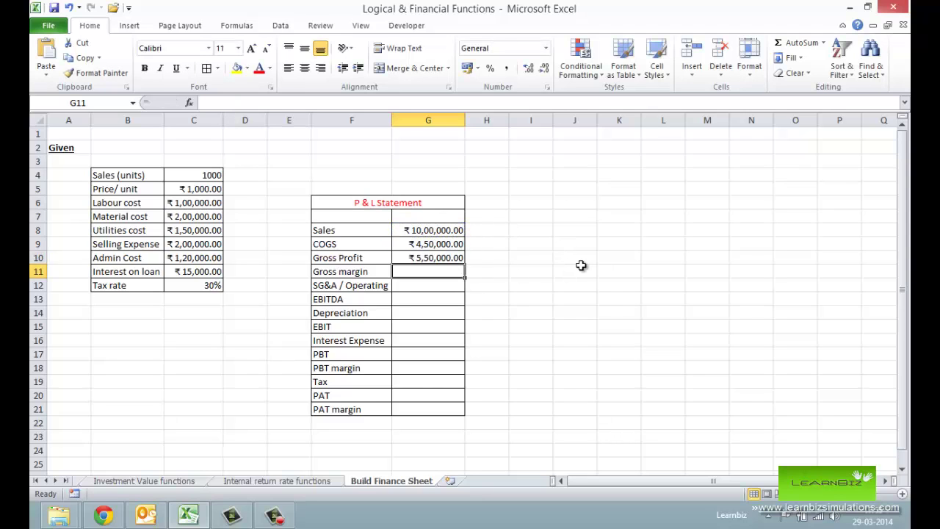
Enter the Gross margin =G10/G8 and format it as a percentage showing 55%.
{"action": "type", "text": "="}
{"action": "left_click", "coordinate": [461, 257]}
{"action": "type", "text": "/"}
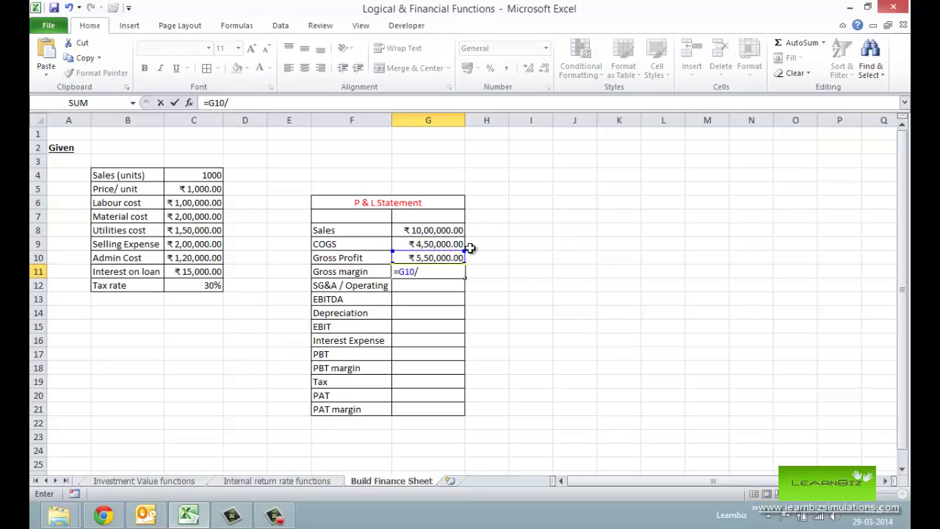
{"action": "left_click", "coordinate": [446, 229]}
{"action": "key", "text": "Return"}
{"action": "left_click", "coordinate": [433, 273]}
{"action": "left_click", "coordinate": [490, 68]}
{"action": "left_click", "coordinate": [427, 286]}
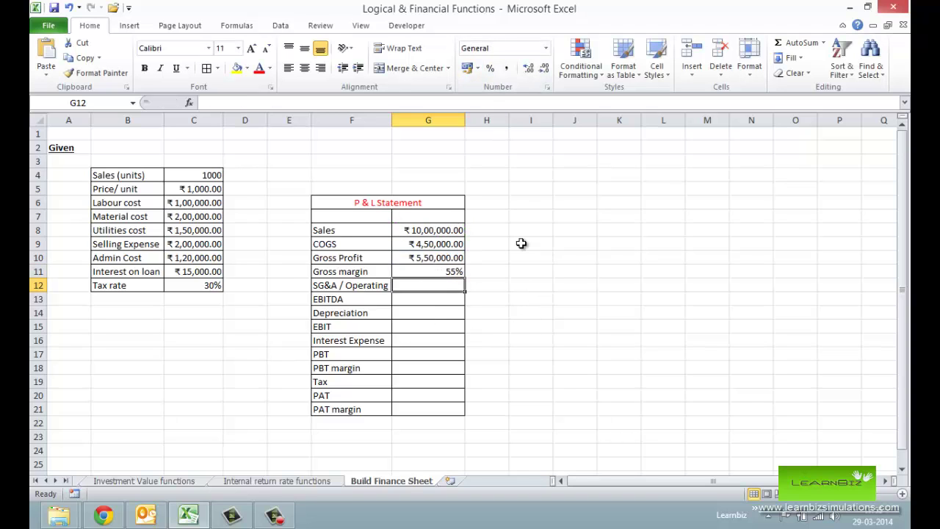
Add Selling Expense and Admin Cost into SG&A / Operating with =C9+C10.
{"action": "type", "text": "="}
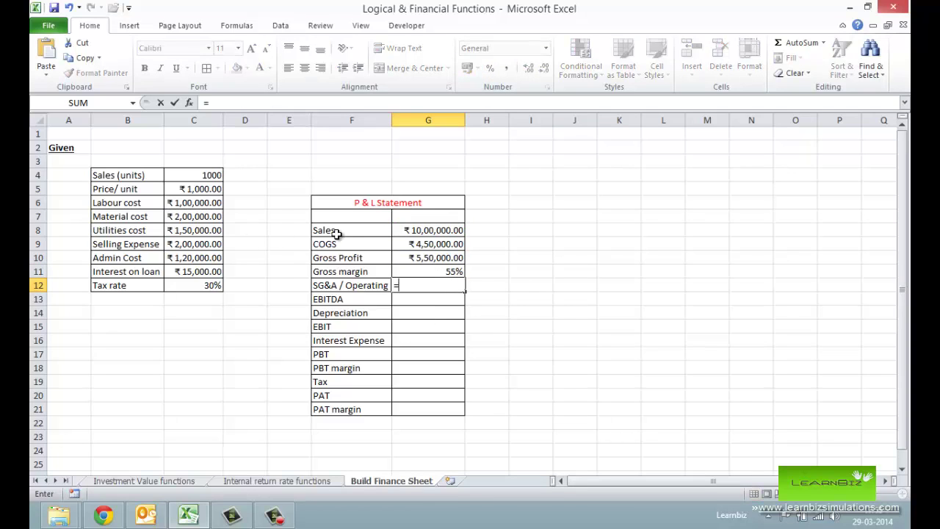
{"action": "left_click", "coordinate": [204, 245]}
{"action": "type", "text": "+"}
{"action": "left_click", "coordinate": [196, 260]}
{"action": "key", "text": "Return"}
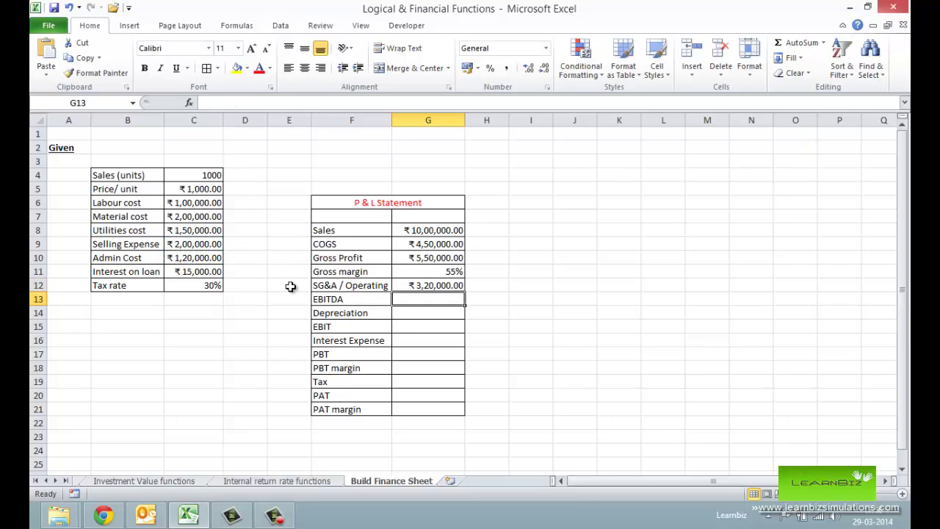
Compute EBITDA as Gross Profit minus SG&A with =G10-G12, giving ₹2,30,000.00.
{"action": "type", "text": "="}
{"action": "left_click", "coordinate": [431, 257]}
{"action": "type", "text": "-"}
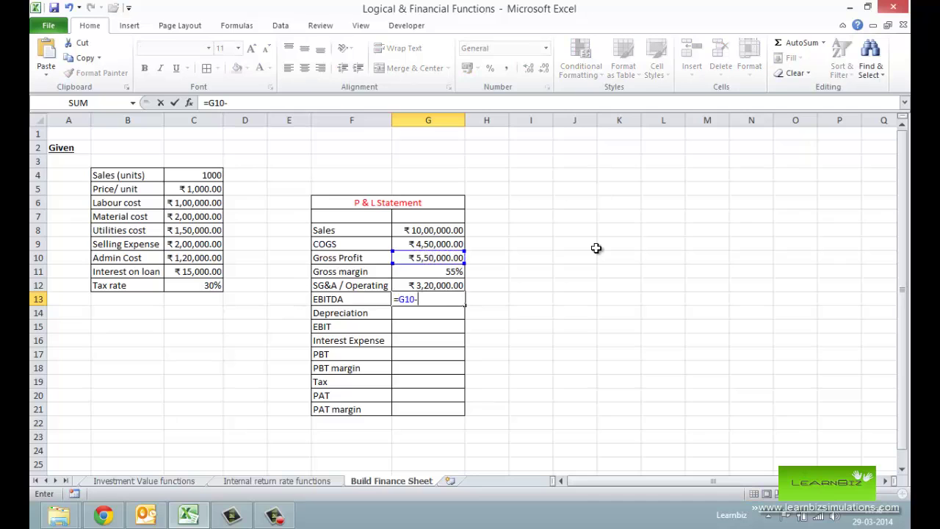
{"action": "left_click", "coordinate": [428, 286]}
{"action": "key", "text": "Return"}
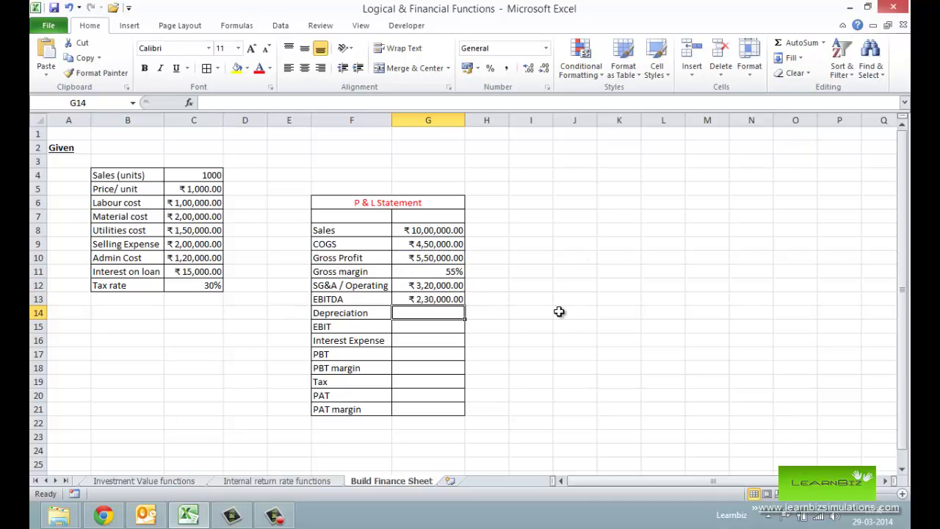
Set Depreciation to 0 and compute EBIT as EBITDA minus Depreciation (=G13-G14).
{"action": "type", "text": "0"}
{"action": "key", "text": "Return"}
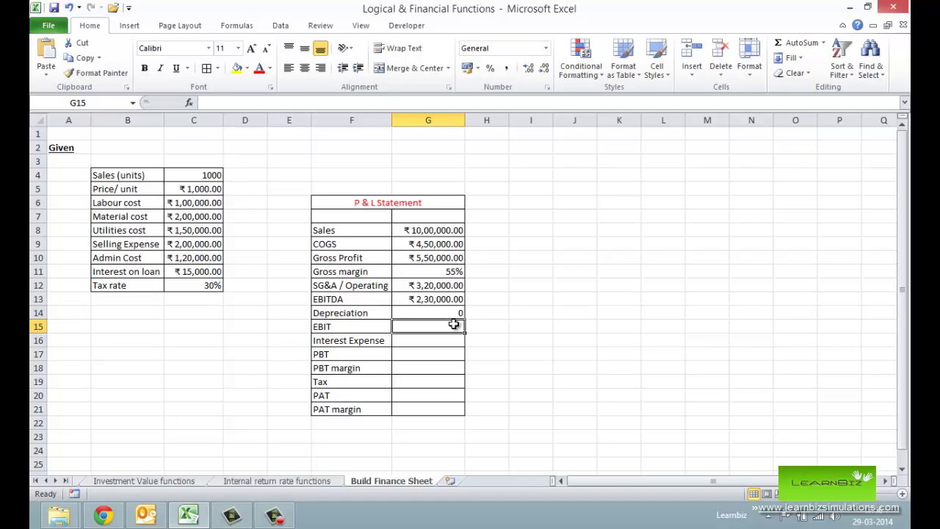
{"action": "type", "text": "="}
{"action": "left_click", "coordinate": [433, 299]}
{"action": "type", "text": "-"}
{"action": "left_click", "coordinate": [441, 313]}
{"action": "key", "text": "Return"}
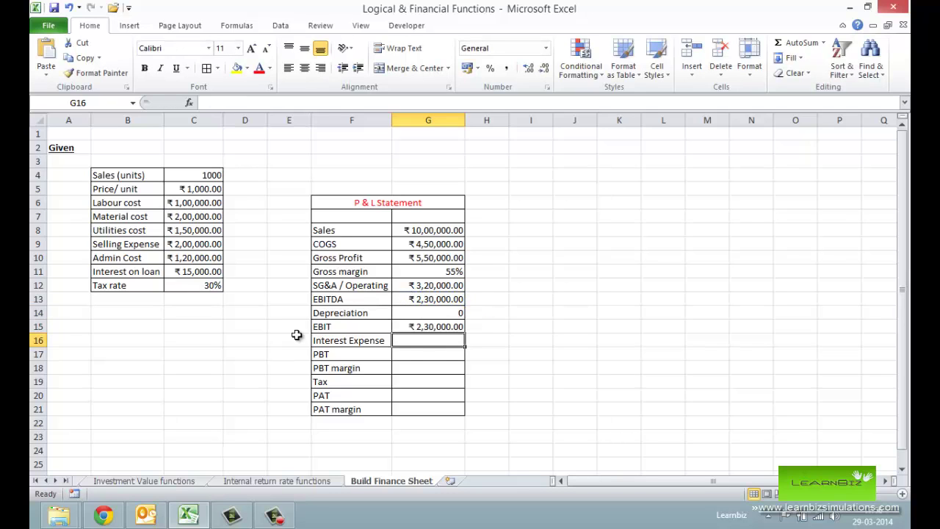
Link Interest Expense to the loan interest (=C11) and compute PBT as EBIT minus interest.
{"action": "type", "text": "="}
{"action": "left_click", "coordinate": [193, 271]}
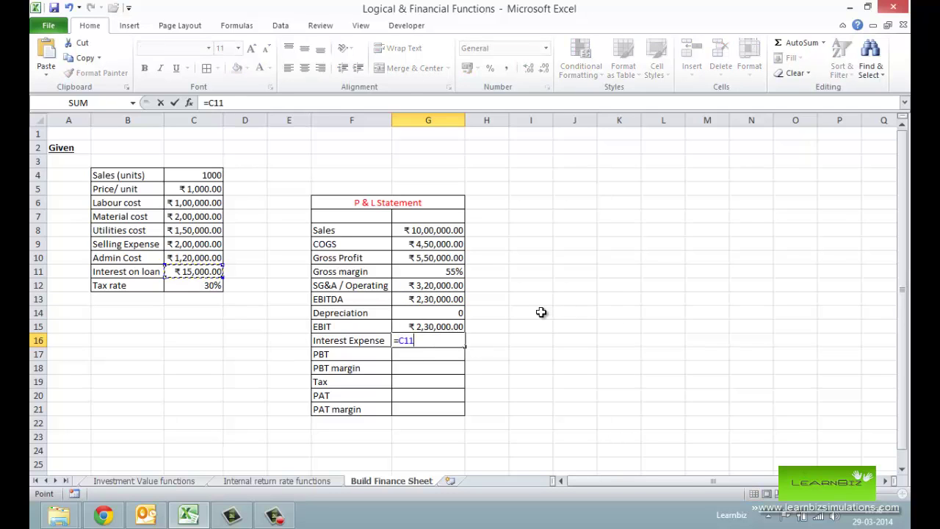
{"action": "key", "text": "Return"}
{"action": "type", "text": "="}
{"action": "left_click", "coordinate": [460, 326]}
{"action": "type", "text": "-"}
{"action": "key", "text": "Up"}
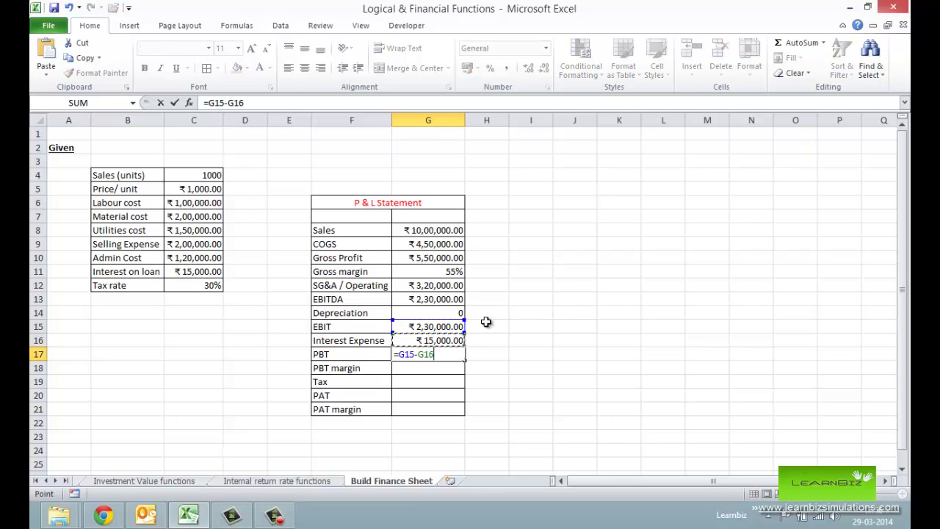
{"action": "key", "text": "Return"}
Enter the PBT margin =G17/G8 and format it as a percentage.
{"action": "type", "text": "="}
{"action": "left_click", "coordinate": [455, 349]}
{"action": "type", "text": "/"}
{"action": "left_click", "coordinate": [443, 231]}
{"action": "key", "text": "Return"}
{"action": "left_click", "coordinate": [434, 368]}
{"action": "key", "text": "ctrl+shift+5"}
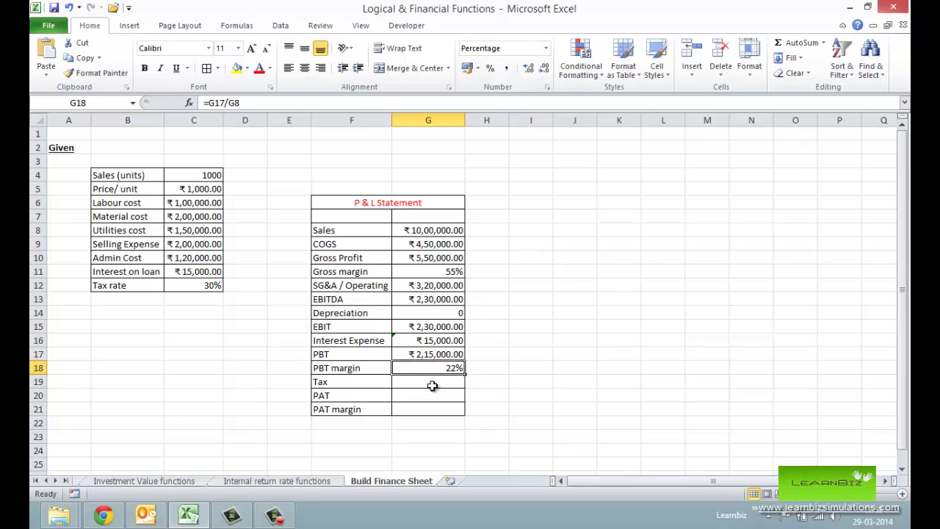
{"action": "left_click", "coordinate": [432, 385]}
Calculate Tax as PBT times the tax rate (=G17*C12), giving ₹64,500.00.
{"action": "type", "text": "="}
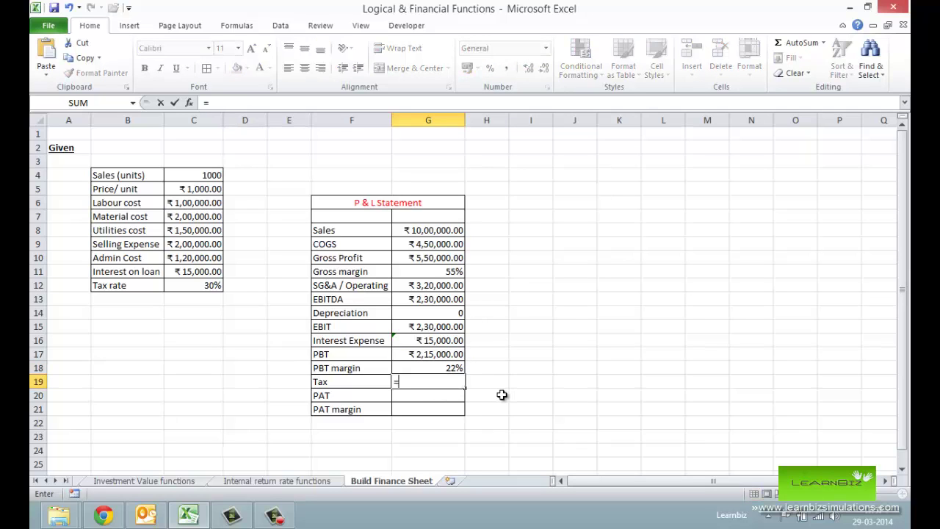
{"action": "key", "text": "Up"}
{"action": "key", "text": "Up"}
{"action": "type", "text": "*"}
{"action": "left_click", "coordinate": [194, 286]}
{"action": "key", "text": "Return"}
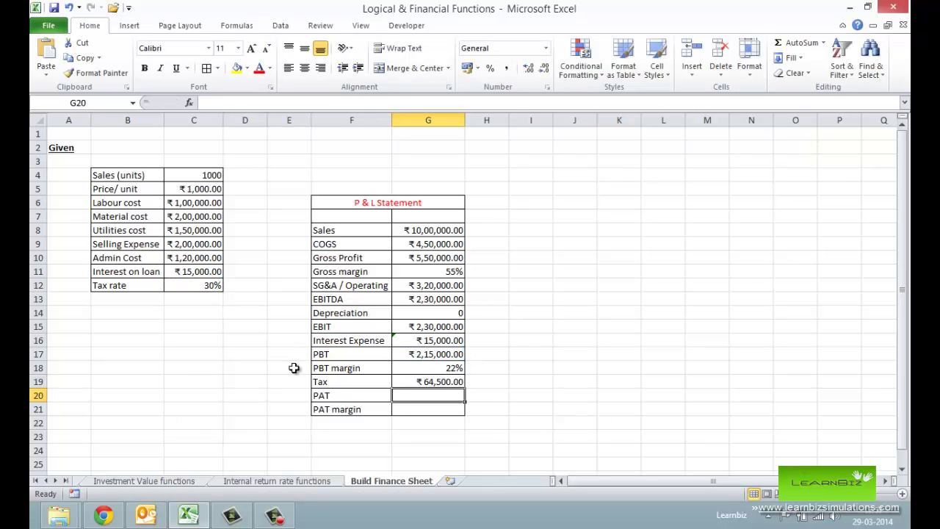
Compute PAT as PBT minus Tax with =G17-G19, giving ₹1,50,500.00.
{"action": "type", "text": "="}
{"action": "left_click", "coordinate": [430, 354]}
{"action": "type", "text": "-"}
{"action": "left_click", "coordinate": [430, 382]}
{"action": "key", "text": "Return"}
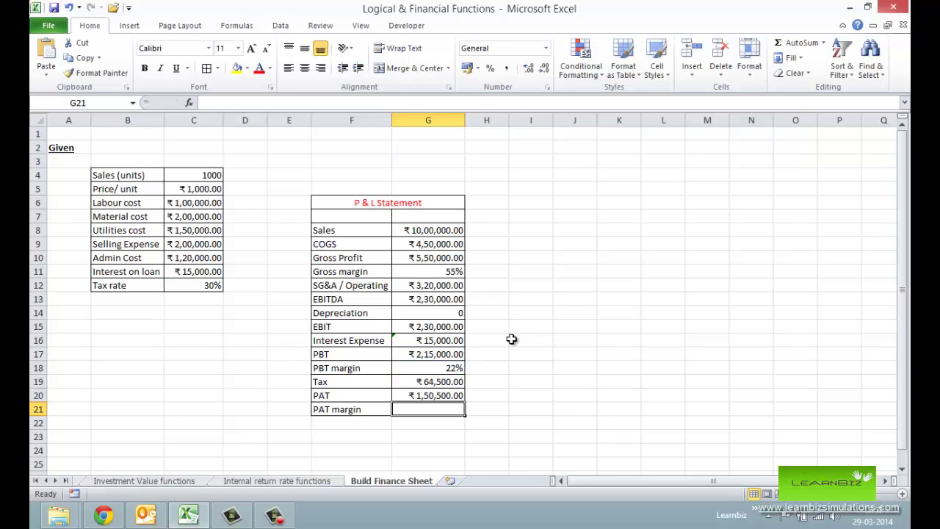
Enter the PAT margin as PAT divided by Sales (=G20/G8), showing 0.1505.
{"action": "type", "text": "="}
{"action": "key", "text": "Up"}
{"action": "type", "text": "/"}
{"action": "left_click", "coordinate": [439, 230]}
{"action": "key", "text": "Return"}
{"action": "key", "text": "Up"}
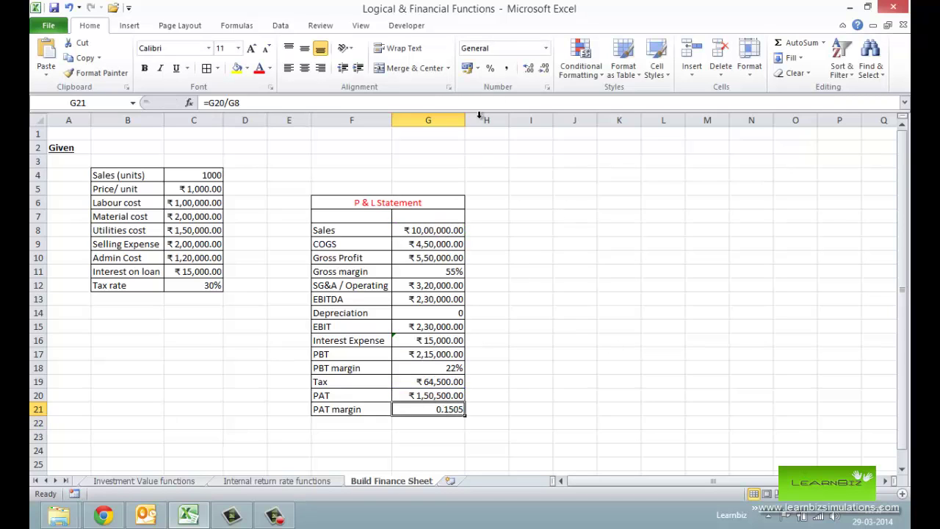